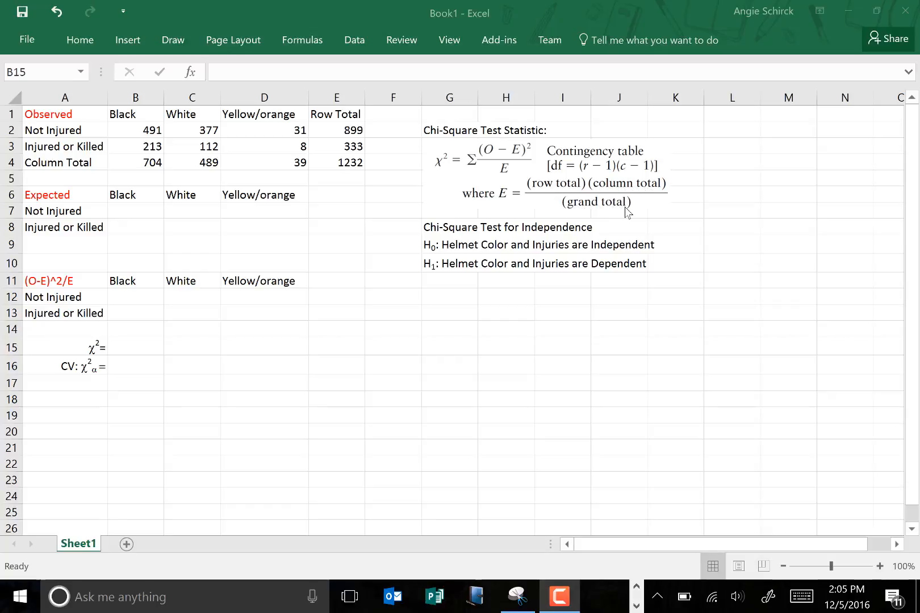
Step: Enter the formula =E2*B4/E4 in B7 for the expected Not Injured count with black helmets
left_click(130, 208)
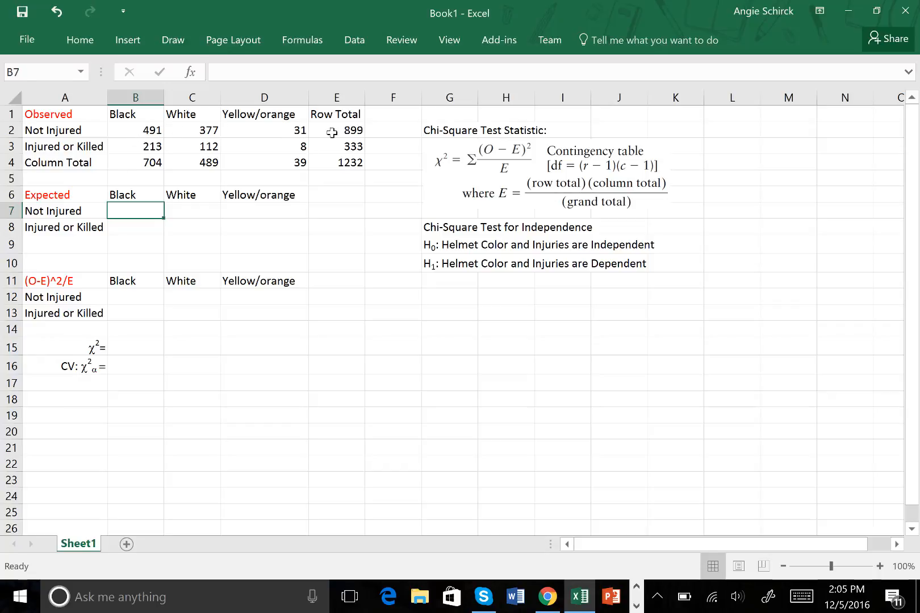
type("=")
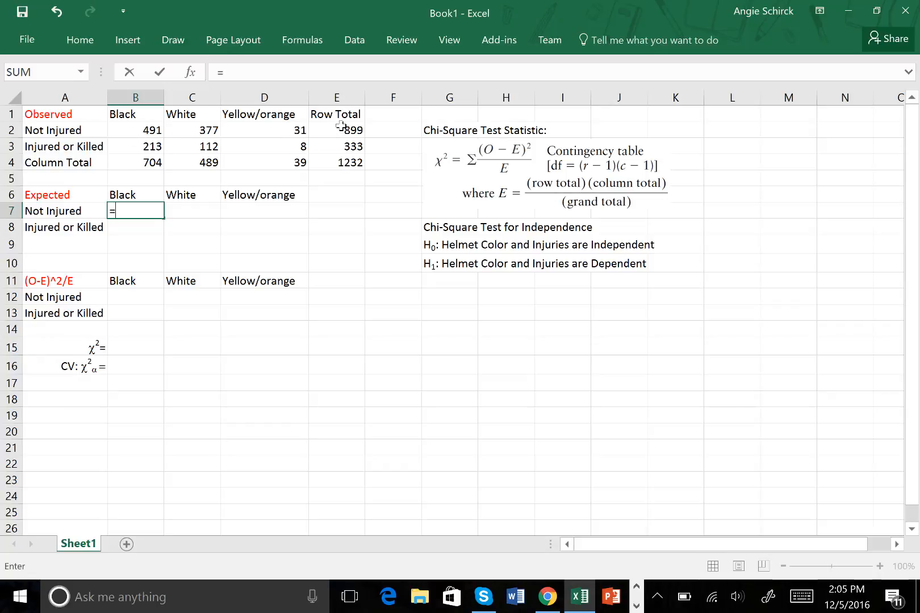
left_click(340, 132)
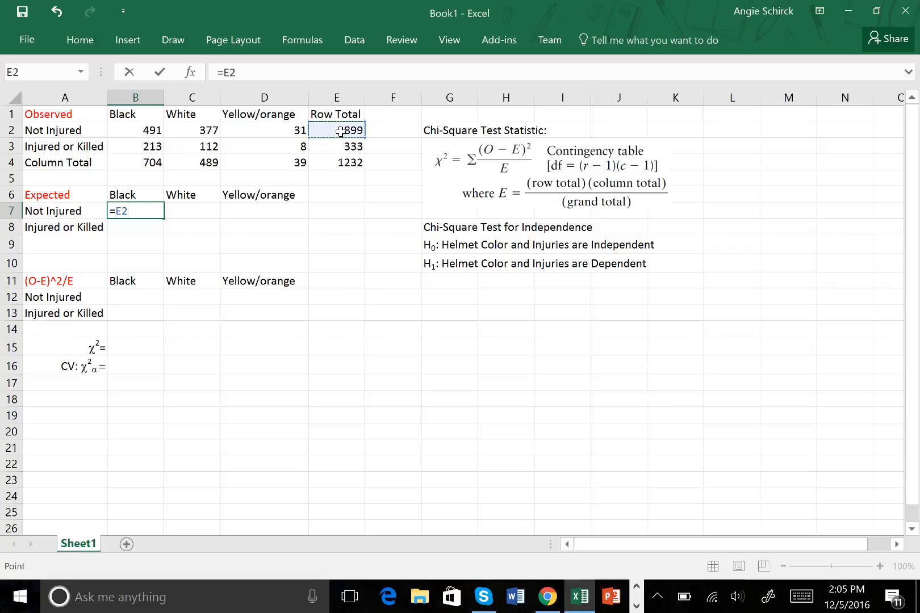
type("*")
left_click(135, 162)
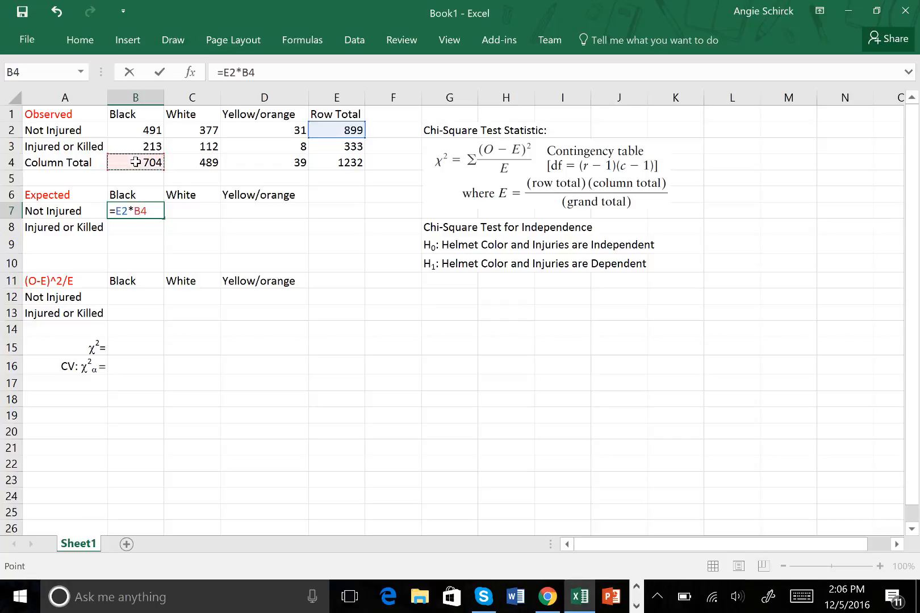
type("/")
left_click(353, 165)
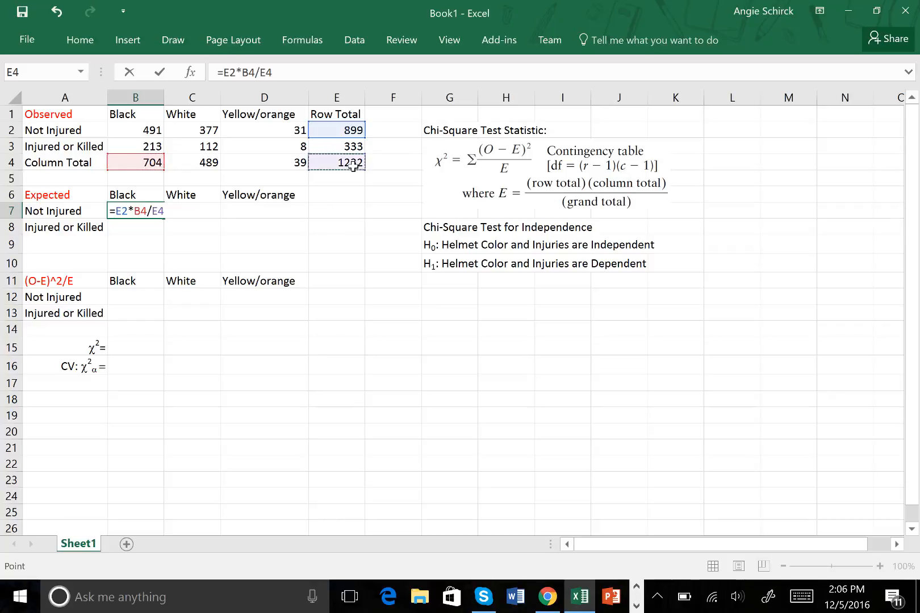
key("Return")
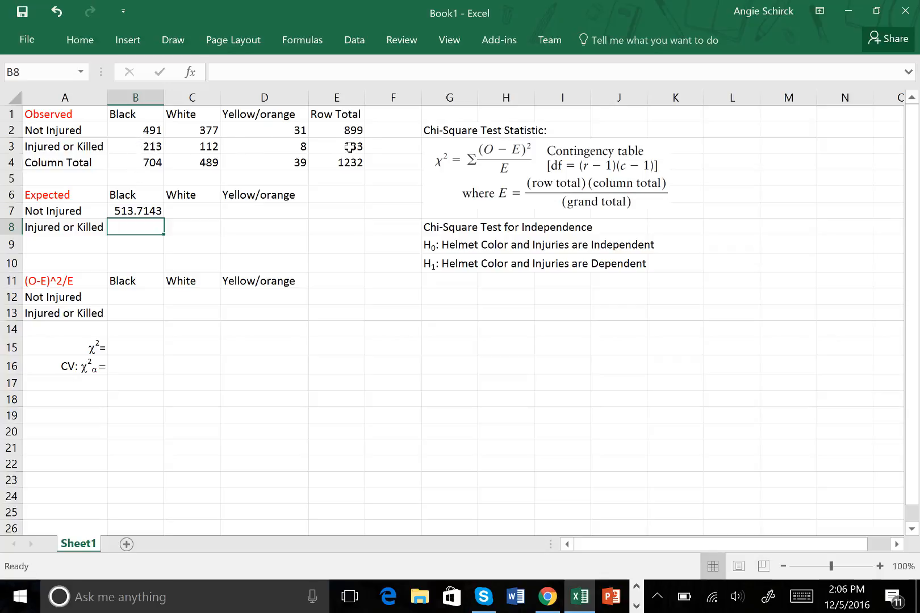
Step: Enter the formula =E3*B4/E4 in B8 for the expected Injured or Killed count with black helmets
scroll(700, 544, "right", 1)
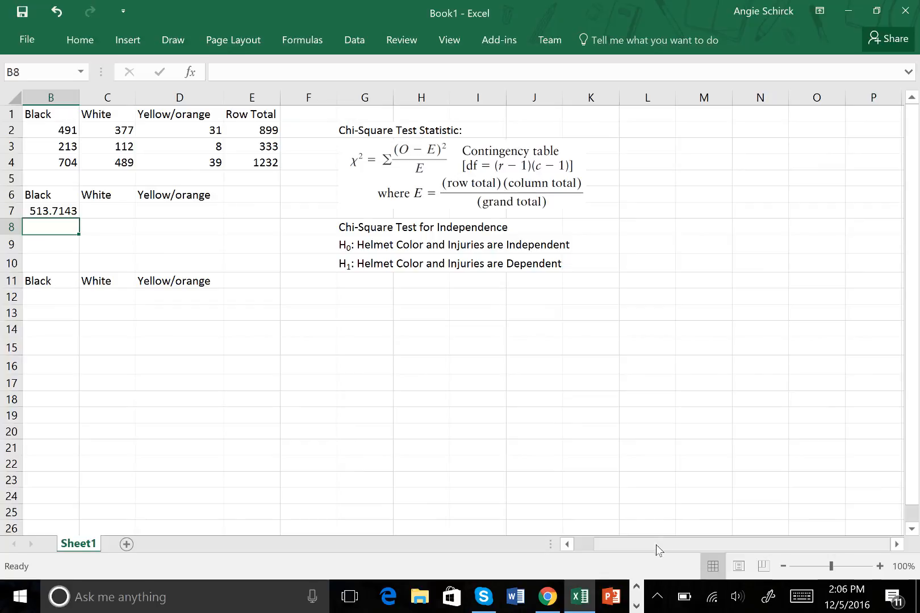
left_click_drag(656, 544, 637, 544)
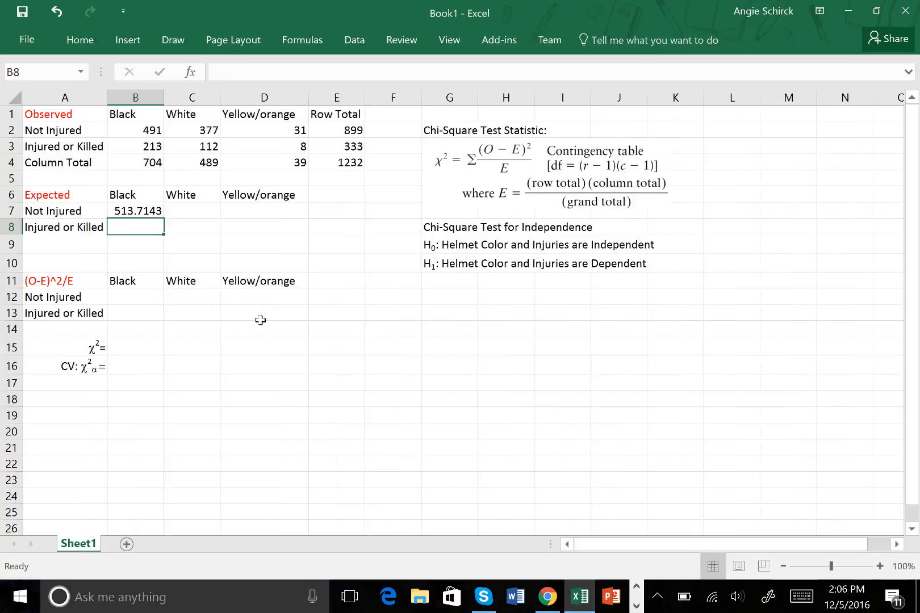
type("=")
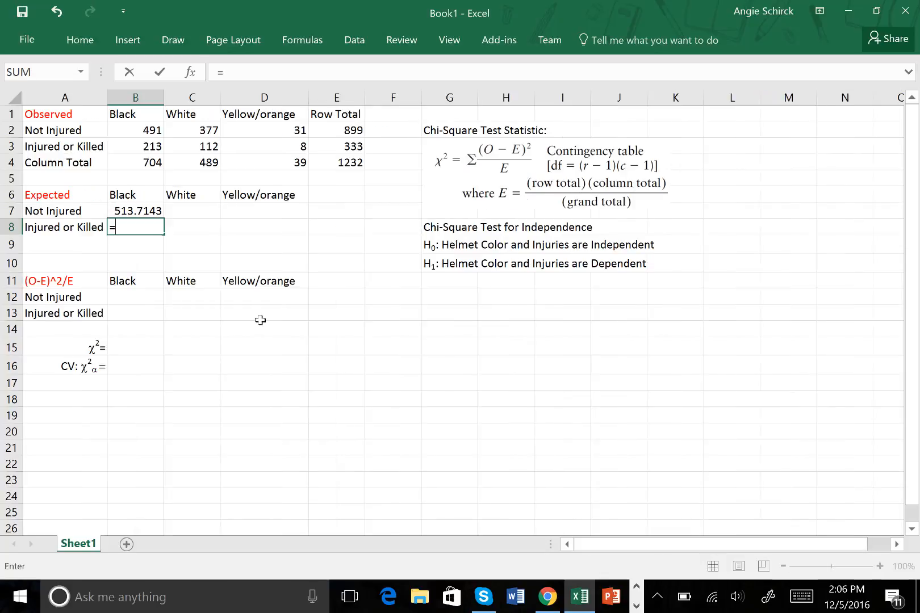
left_click(346, 148)
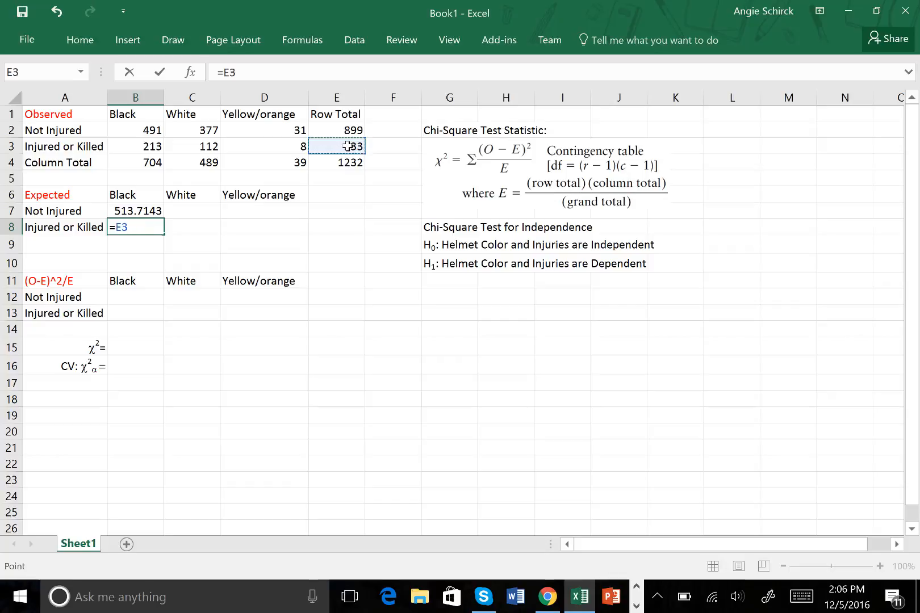
type("*")
left_click(134, 163)
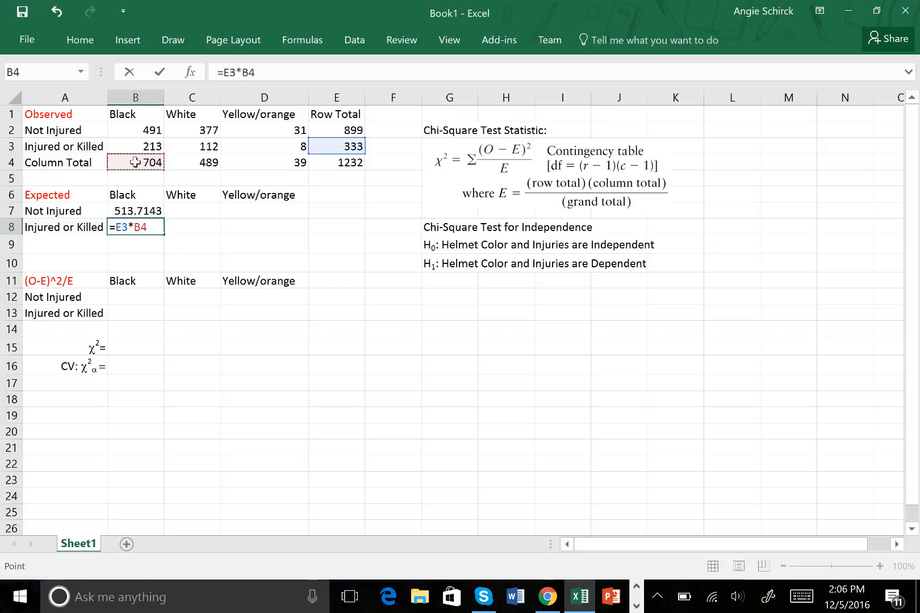
type("/")
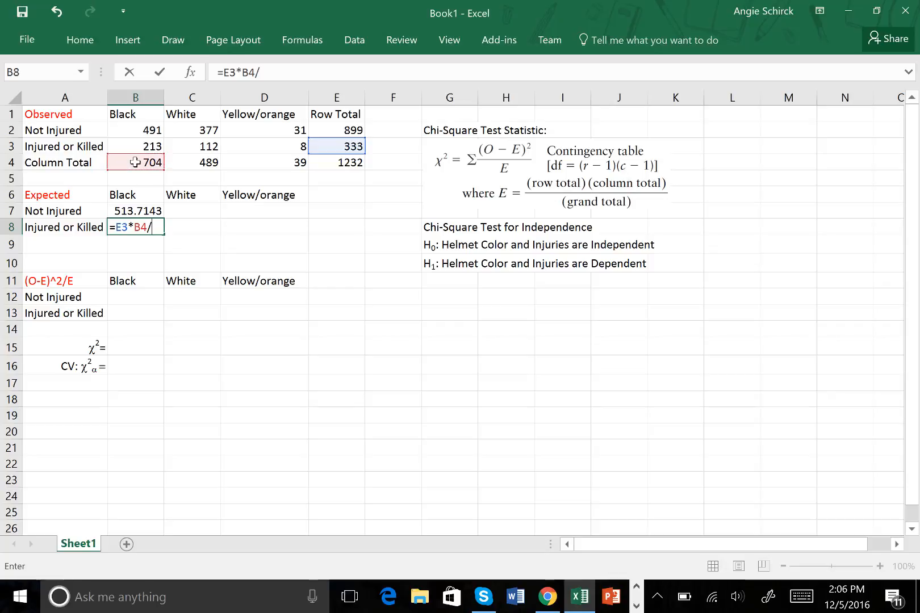
left_click(353, 164)
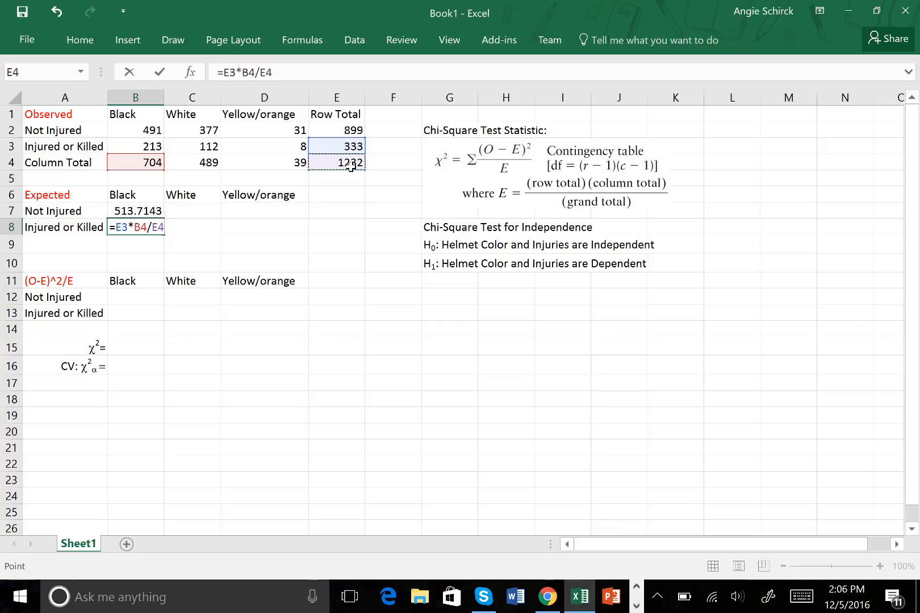
key("Return")
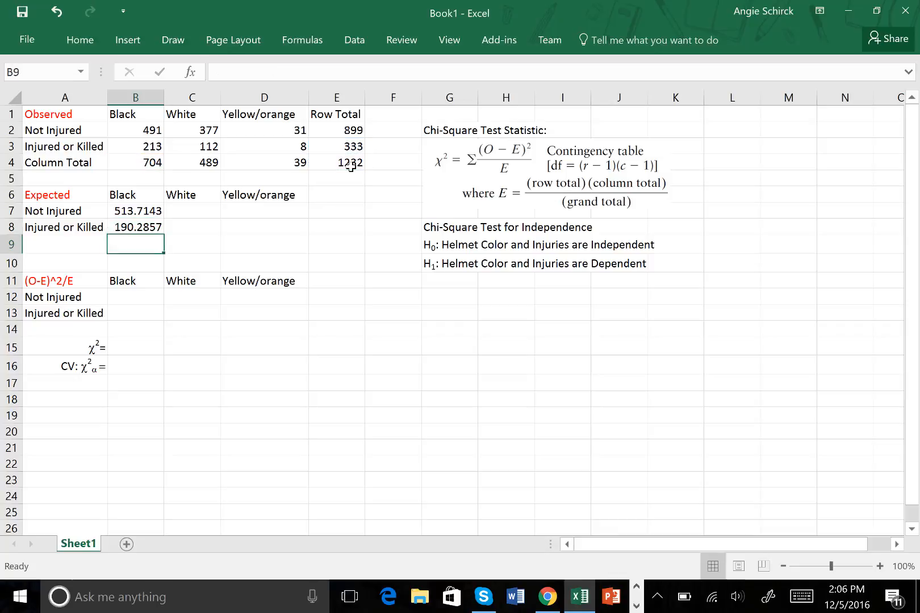
Step: Enter the formula =E2*C4/E4 in C7 for the expected Not Injured count with white helmets
left_click(198, 210)
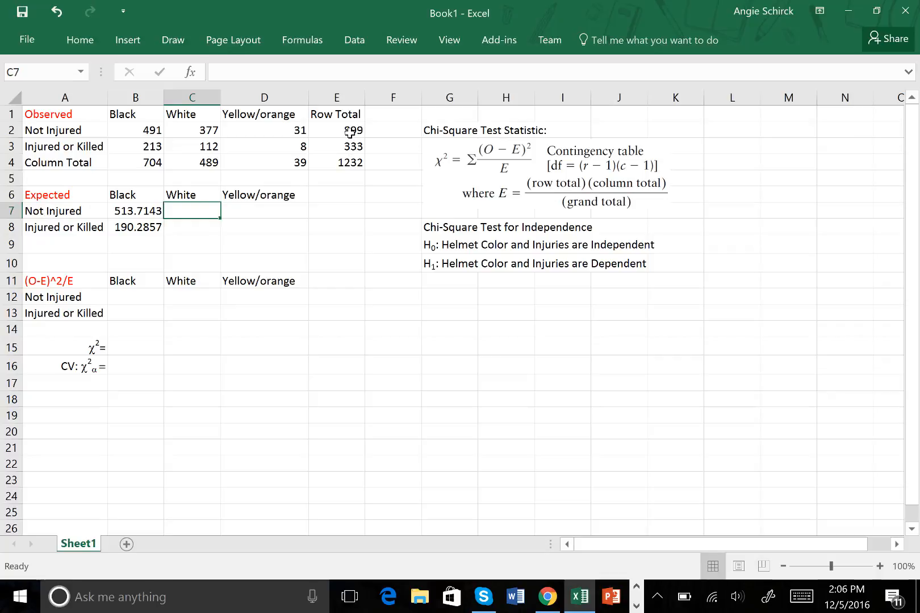
type("=")
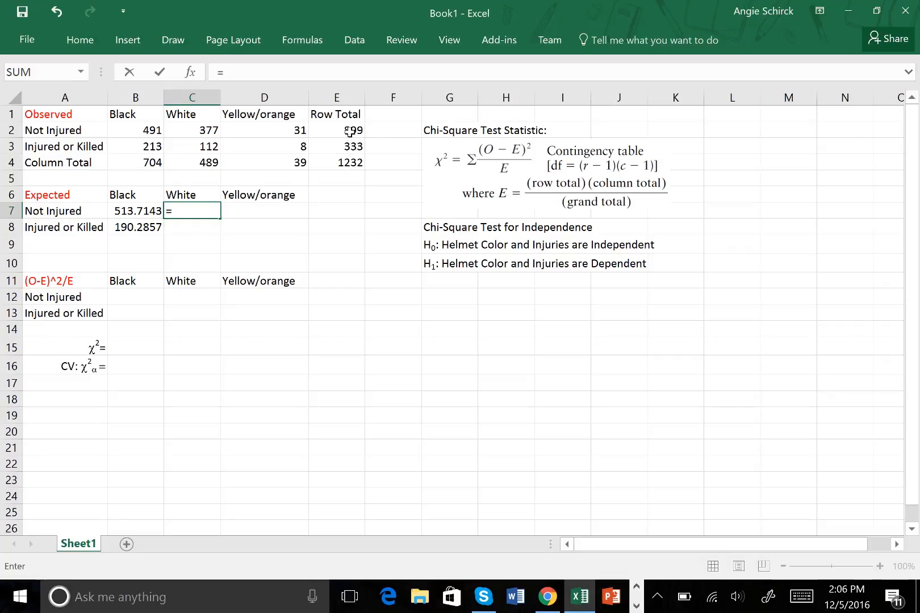
left_click(349, 132)
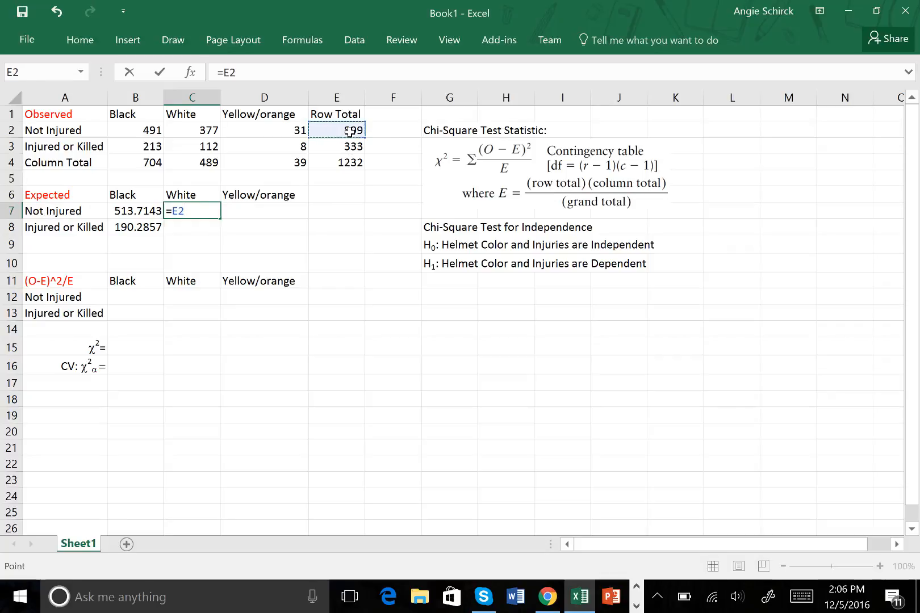
type("*")
left_click(195, 164)
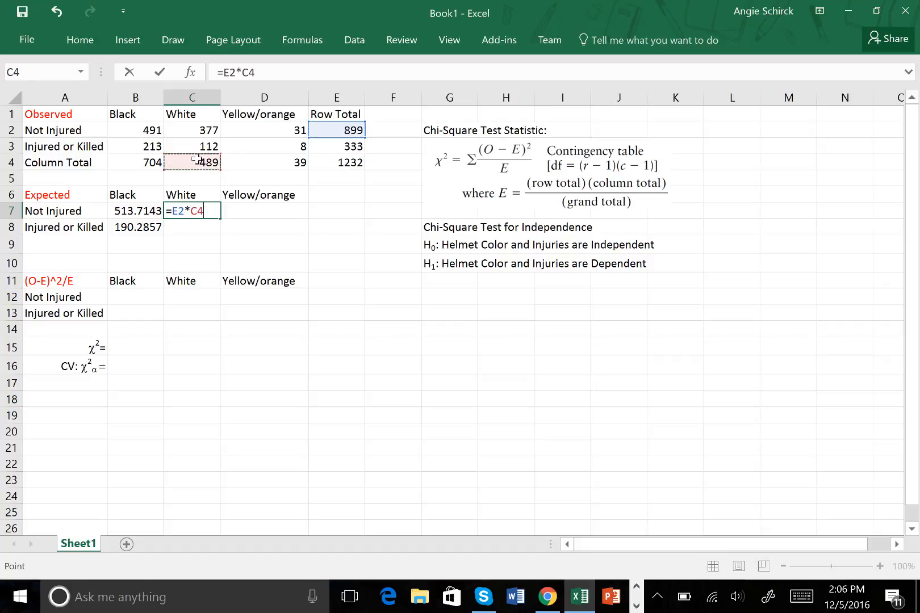
type("/")
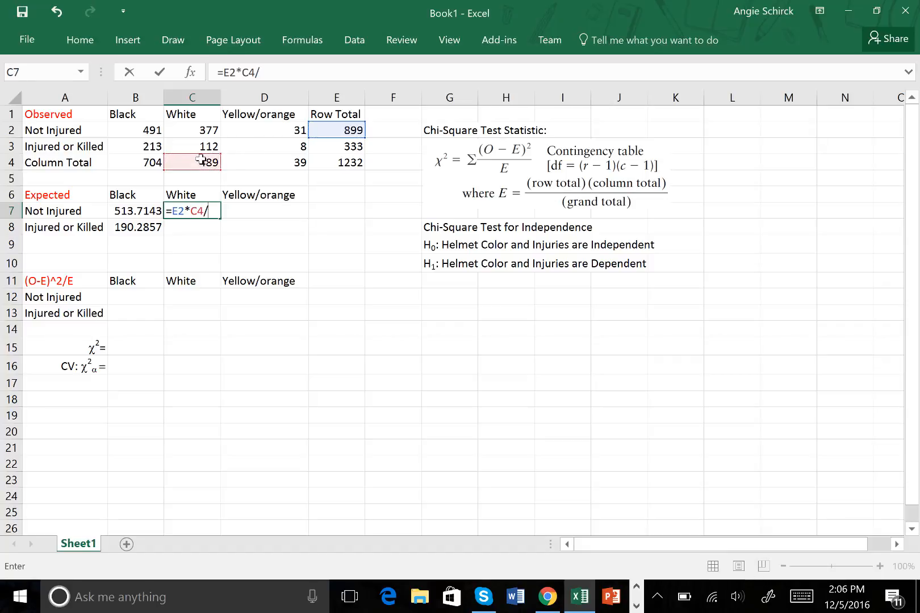
left_click(339, 162)
key("Return")
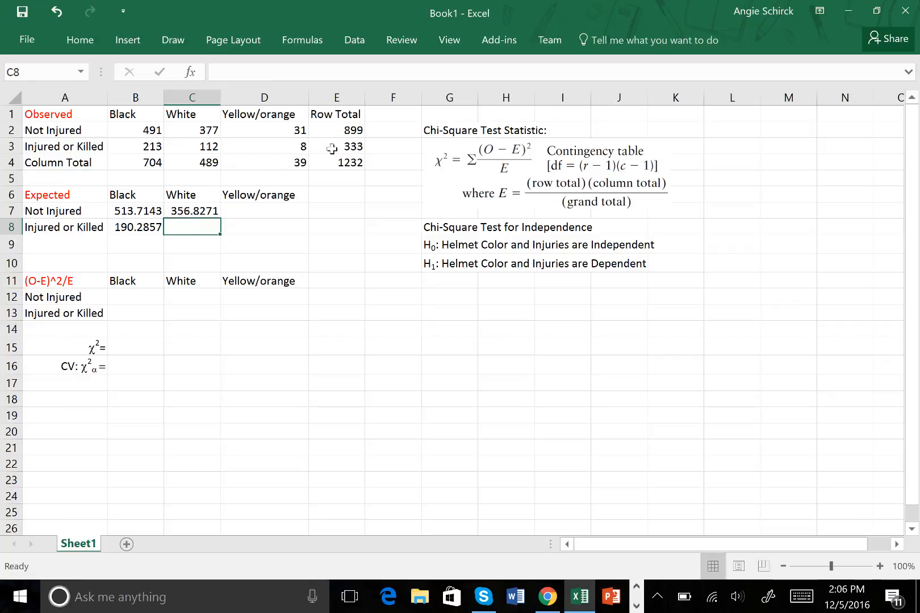
Step: Enter the formula =E3*C4/E4 in C8 for the expected Injured or Killed count with white helmets
type("=")
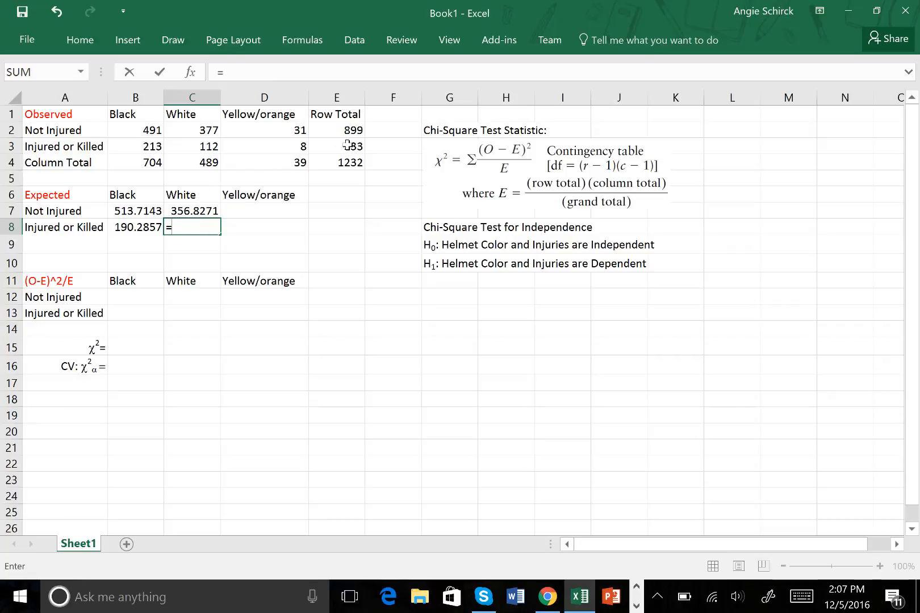
left_click(351, 145)
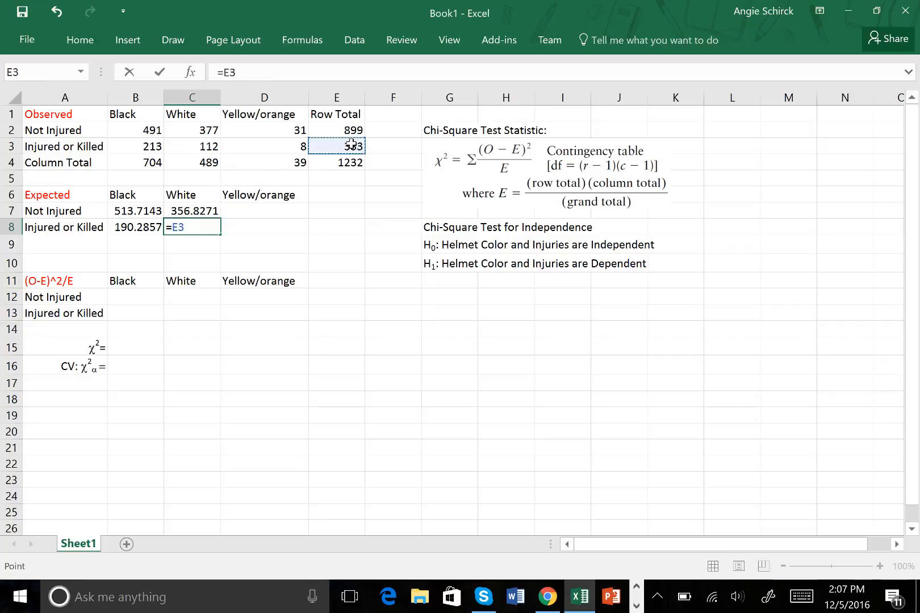
type("*")
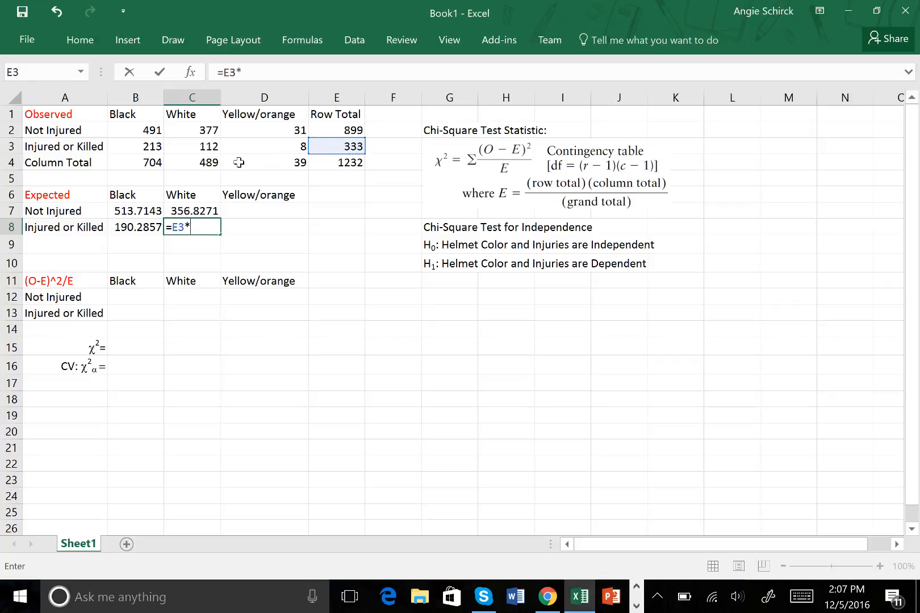
left_click(207, 163)
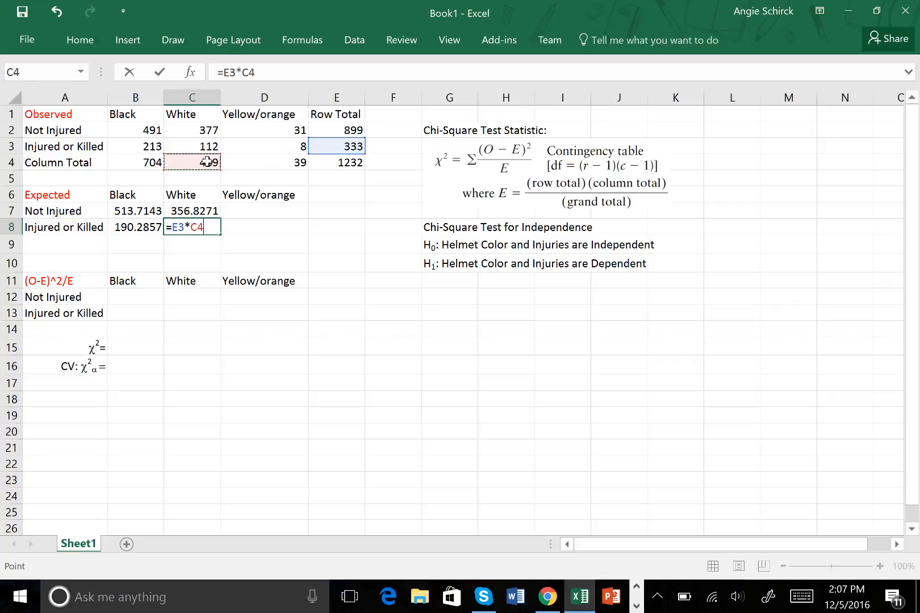
type("/")
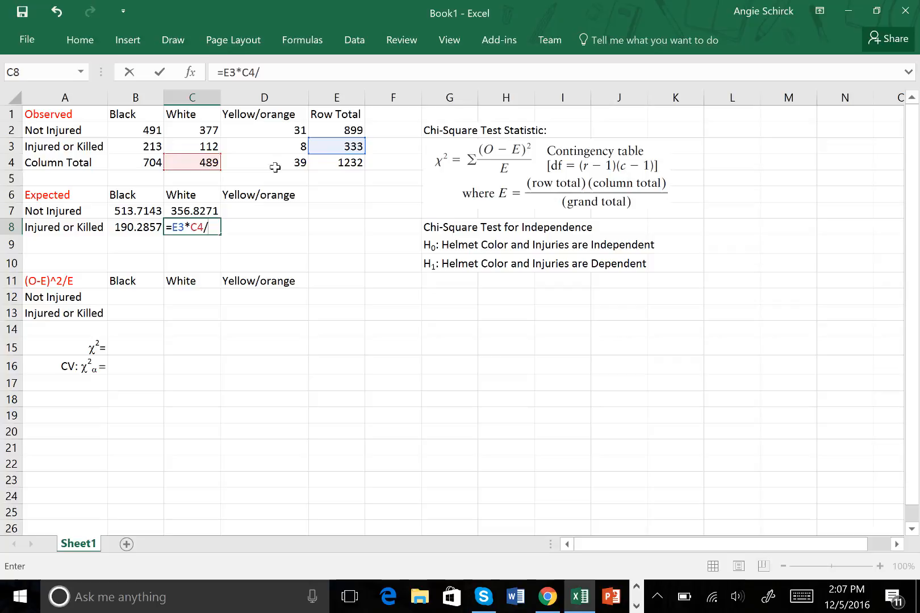
left_click(343, 161)
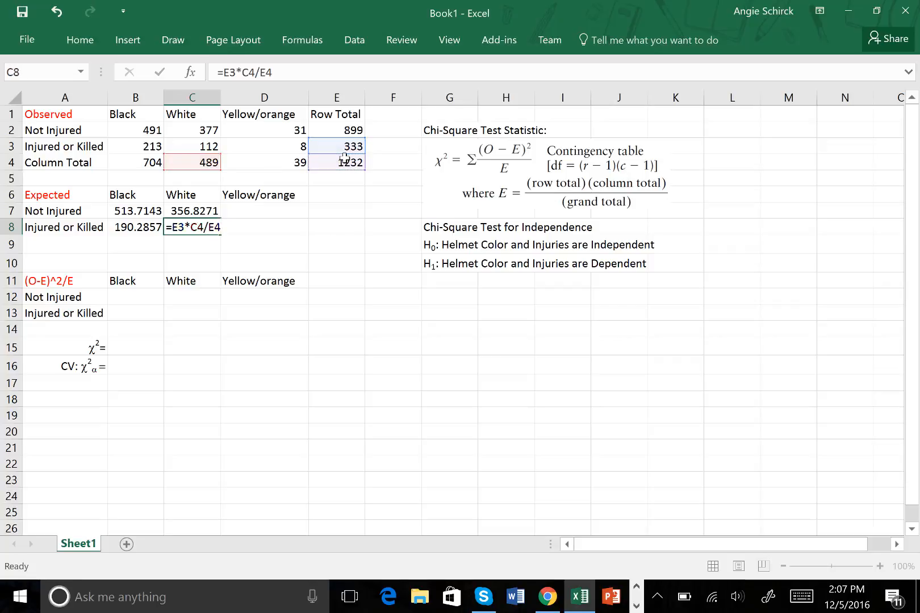
key("Return")
Step: Enter the formula =E2*D4/E4 in D7 for the expected Not Injured count with yellow/orange helmets
left_click(268, 211)
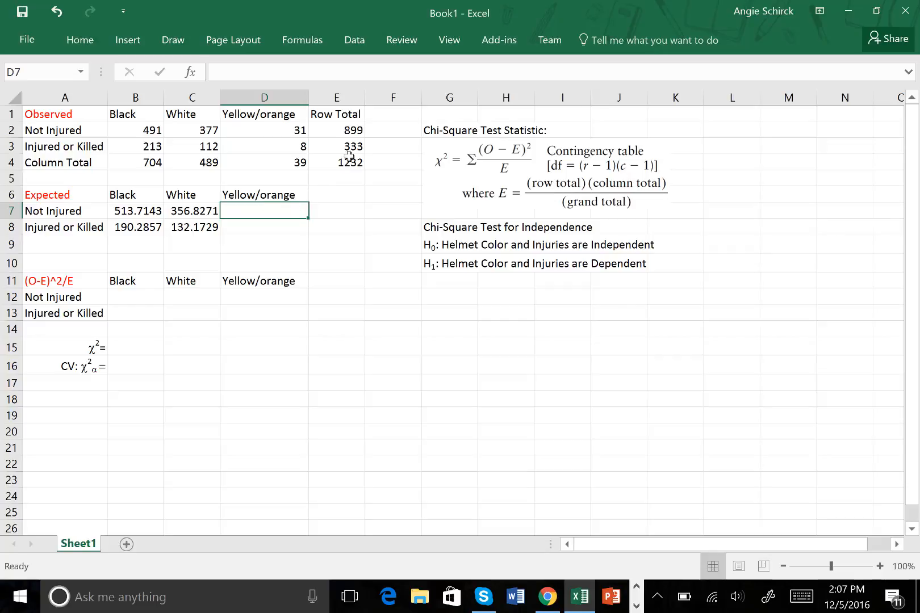
type("=")
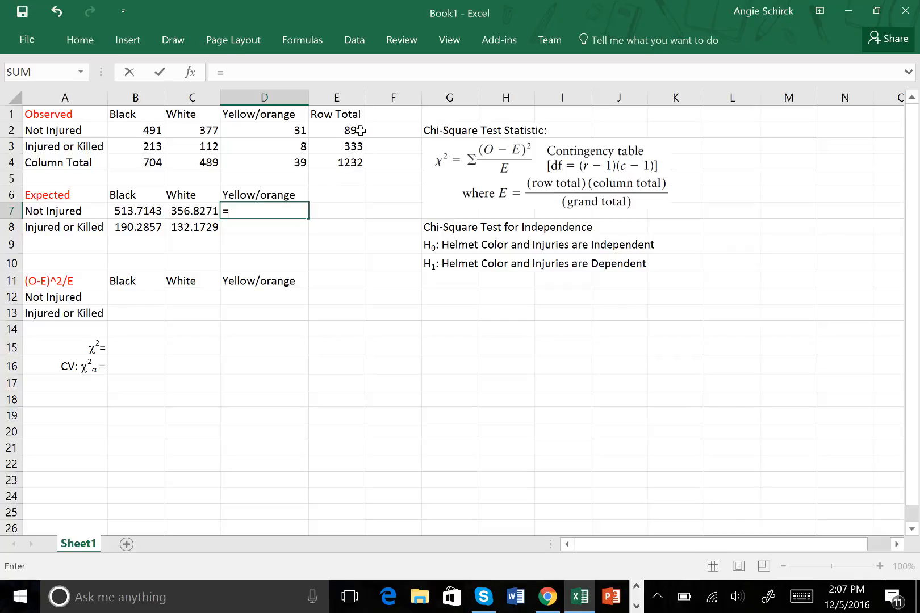
left_click(360, 129)
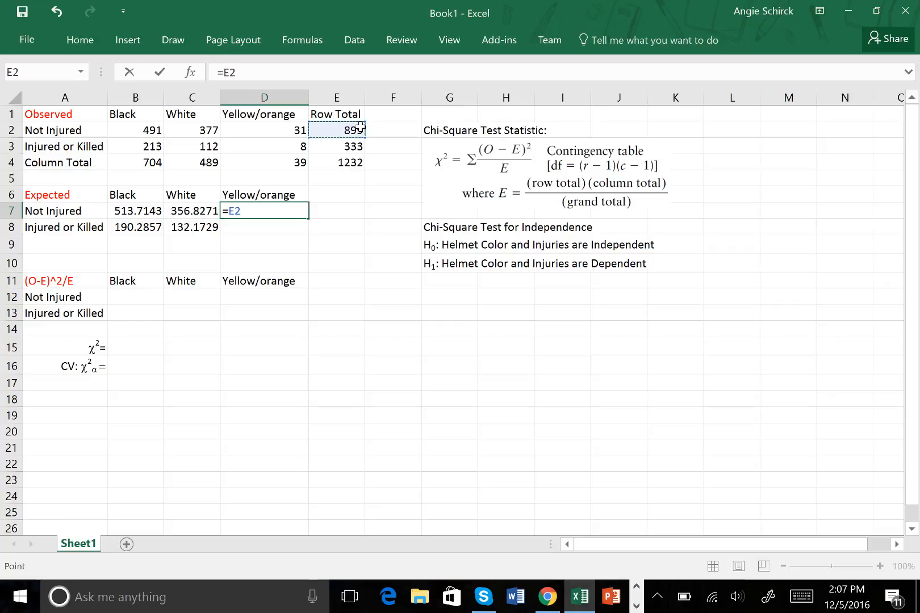
type("*")
left_click(271, 165)
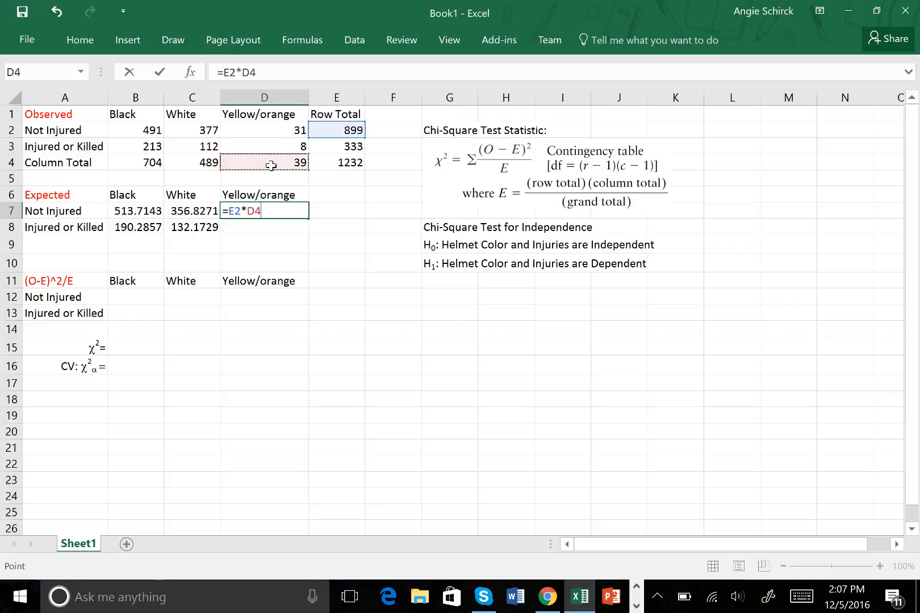
type("/")
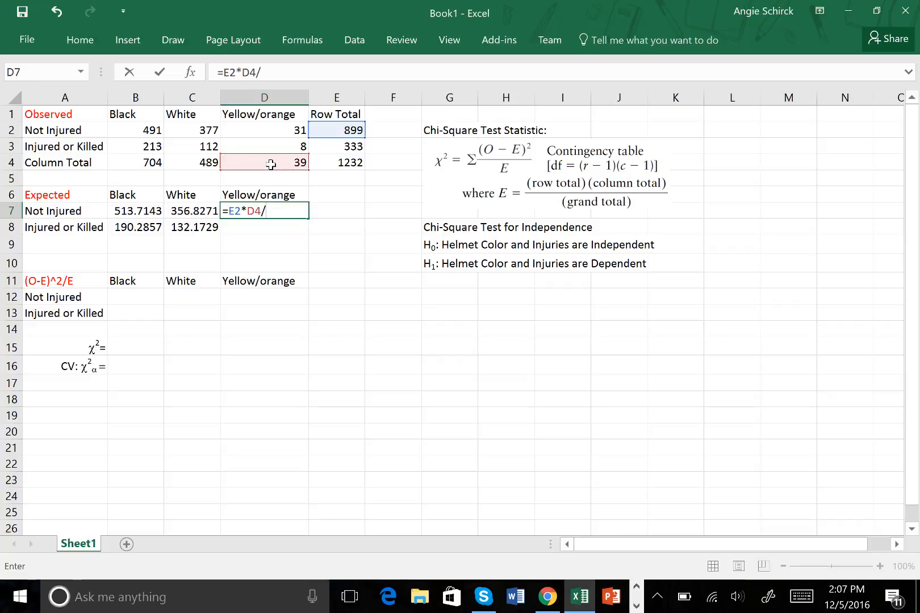
left_click(344, 161)
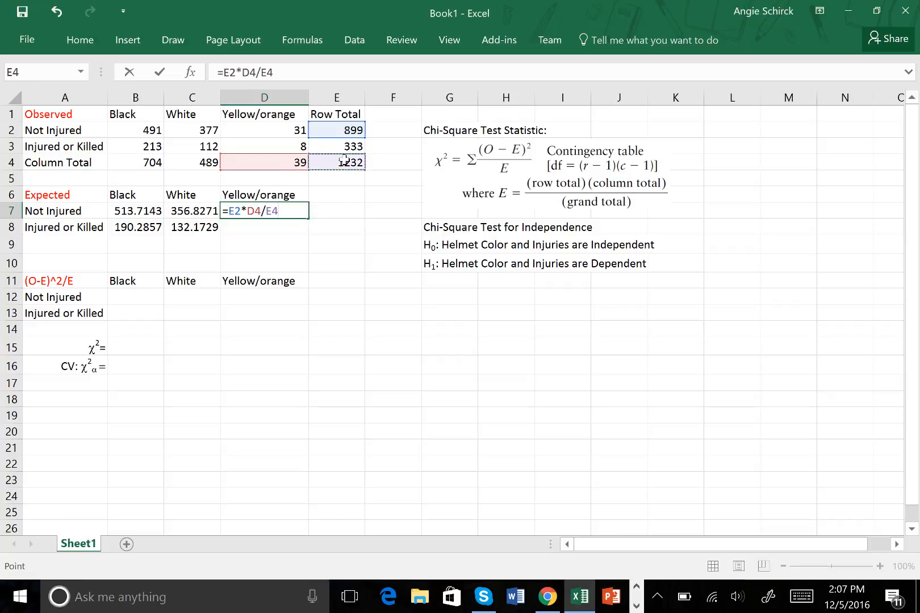
key("Return")
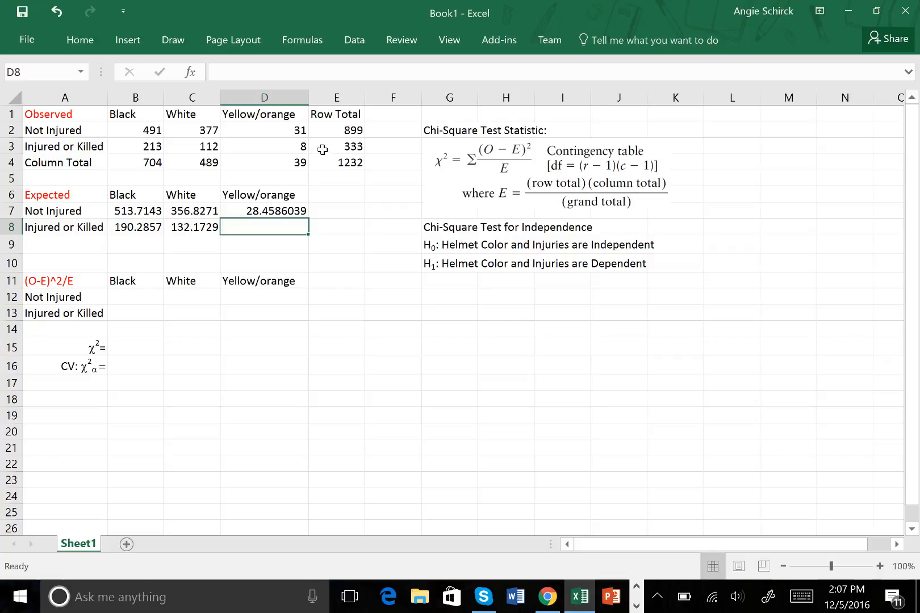
Step: Enter the formula =E3*D4/E4 in D8 for the expected Injured or Killed count with yellow/orange helmets
type("=")
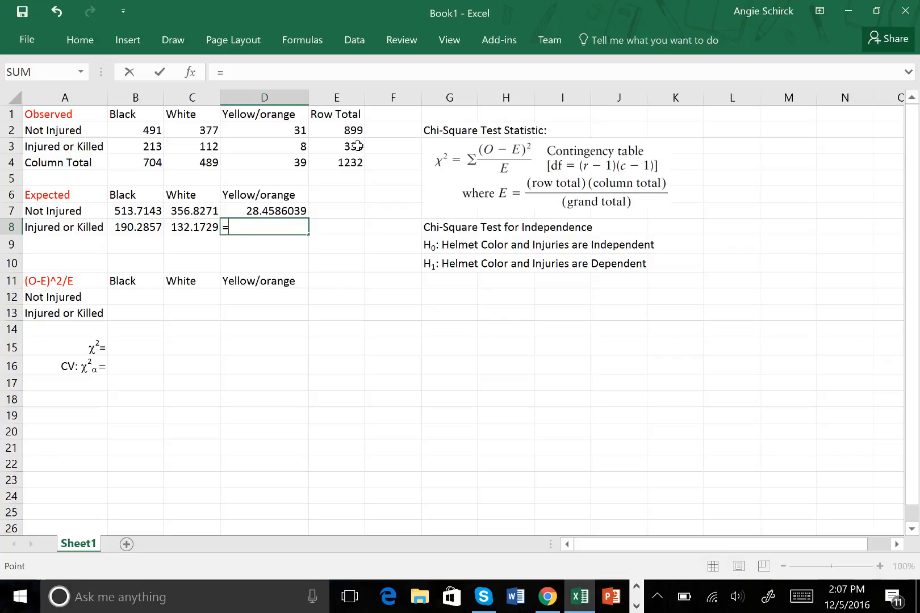
left_click(357, 146)
type("*")
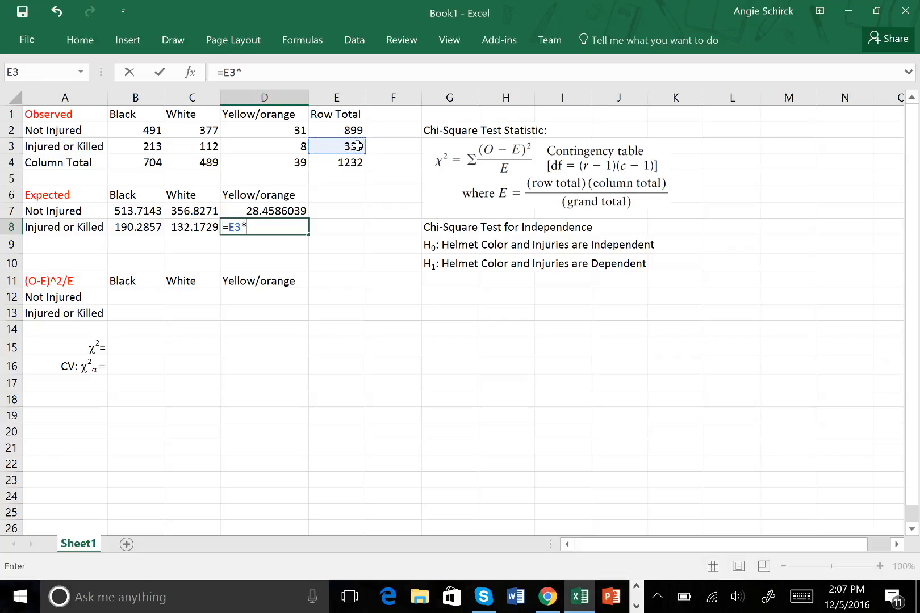
left_click(288, 164)
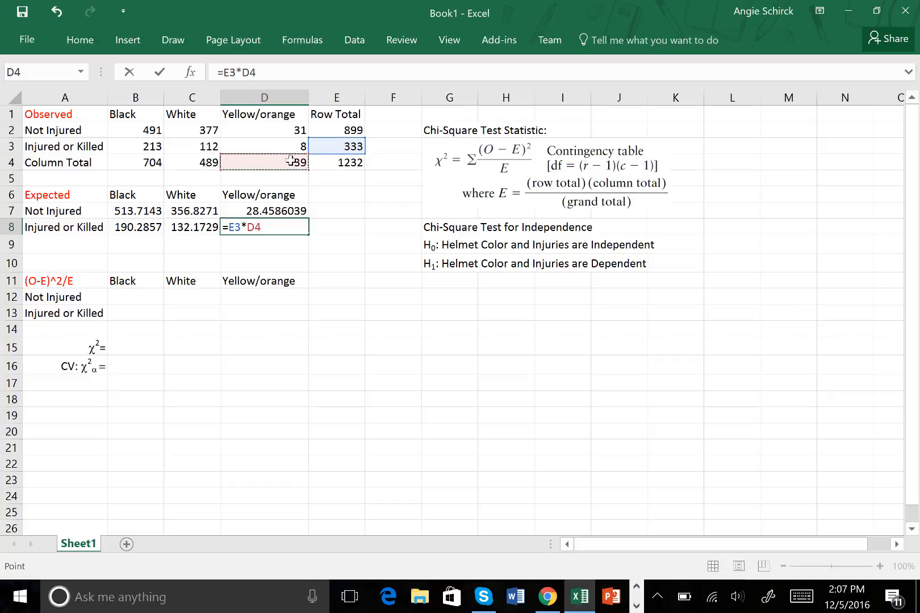
type("/")
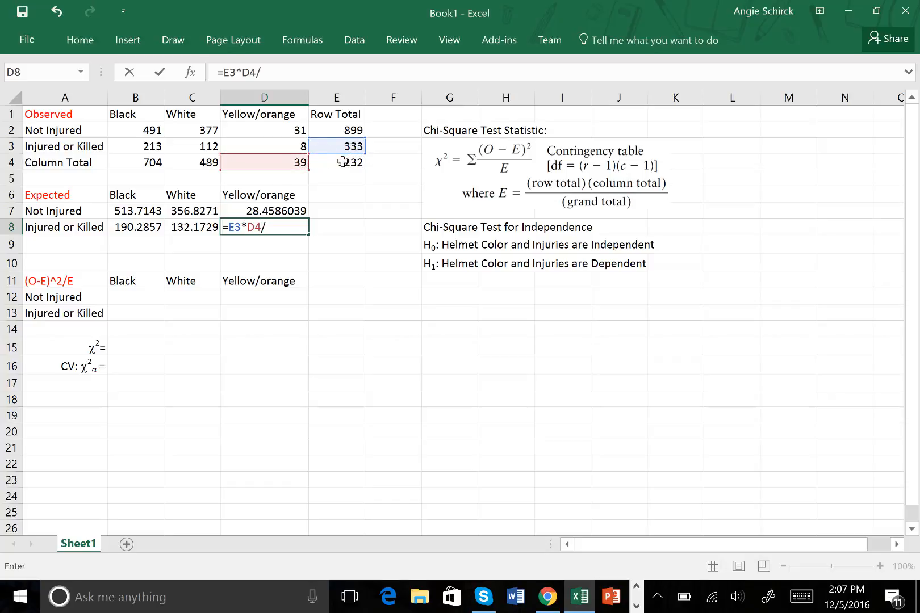
left_click(342, 162)
key("Return")
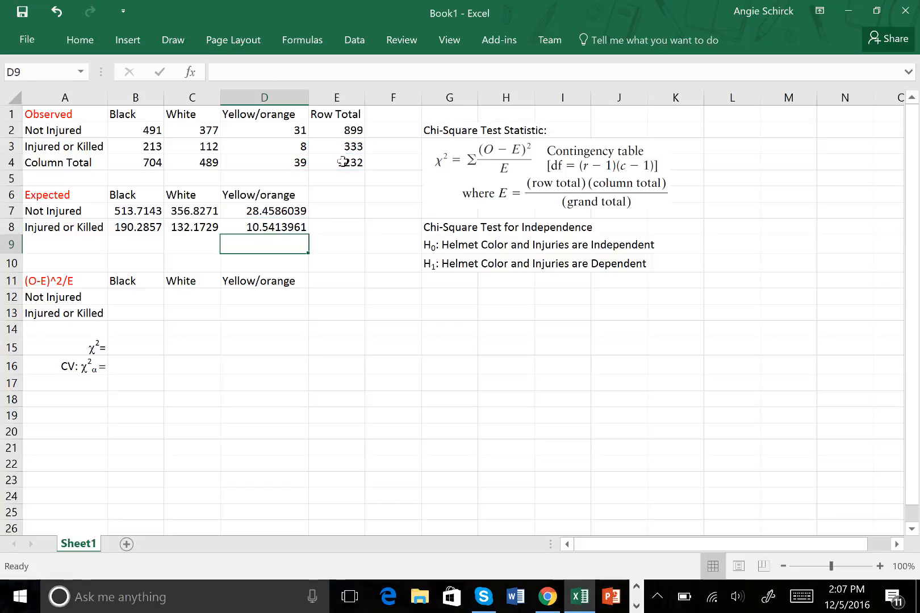
Step: Format the expected counts in B7:D8 to show no decimal places
left_click_drag(119, 211, 286, 226)
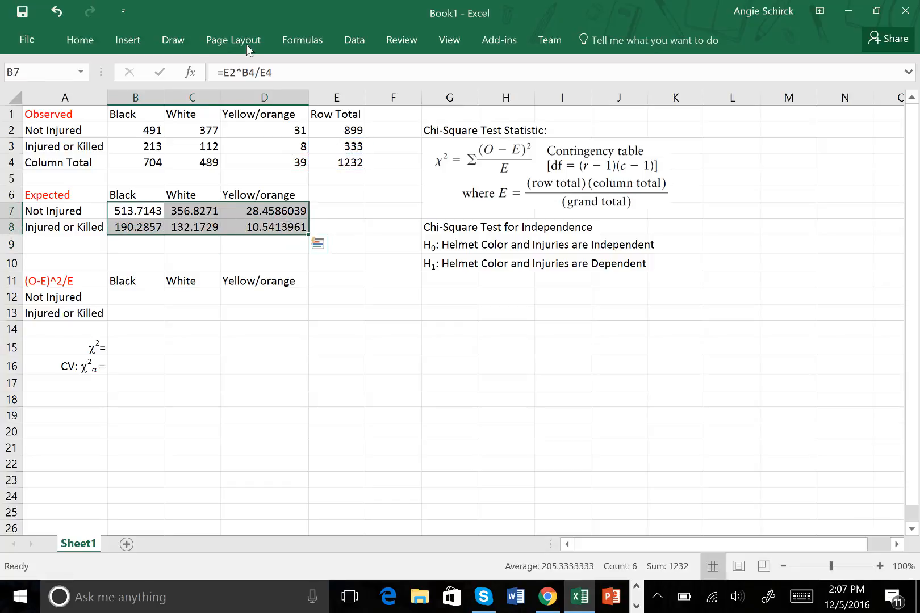
left_click(89, 43)
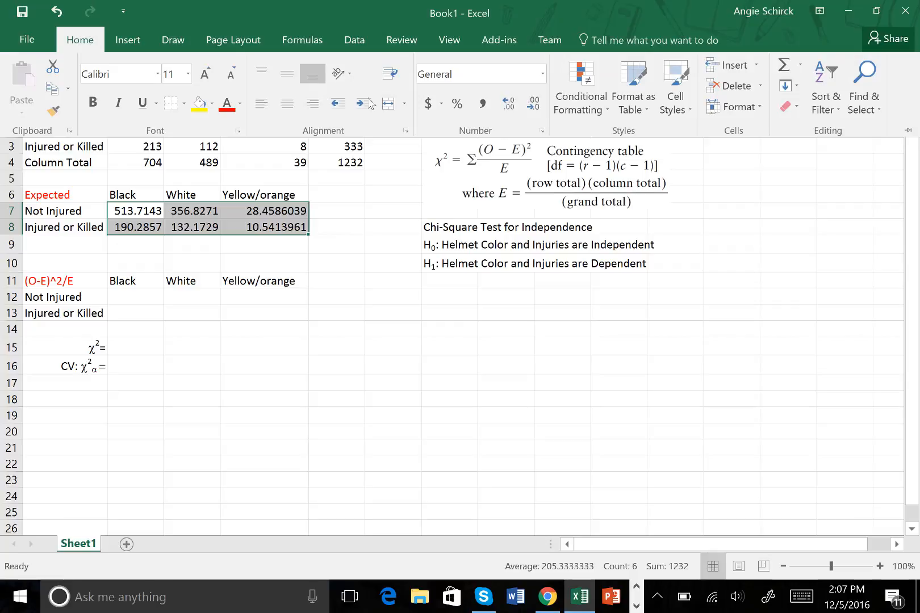
left_click(534, 104)
left_click(534, 105)
left_click(534, 105)
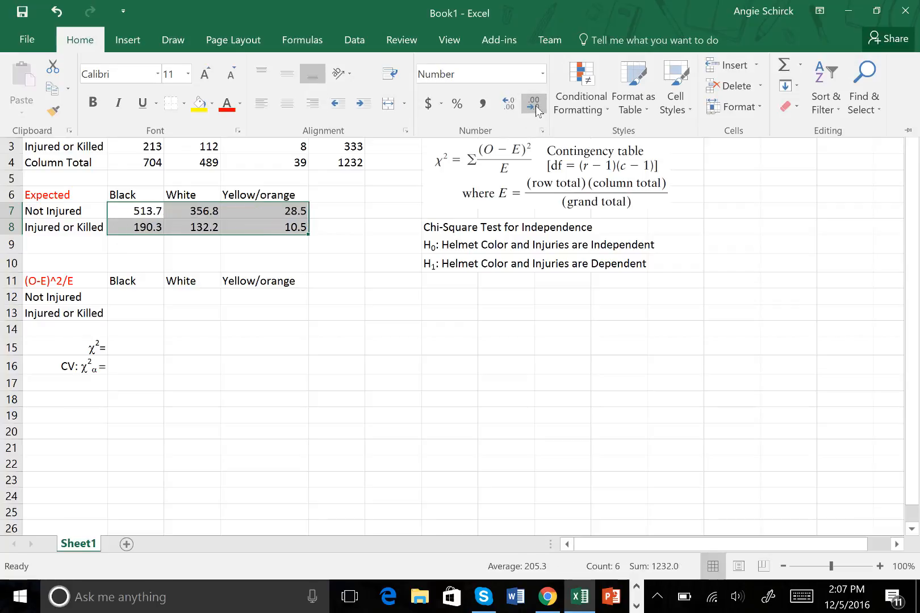
left_click(534, 104)
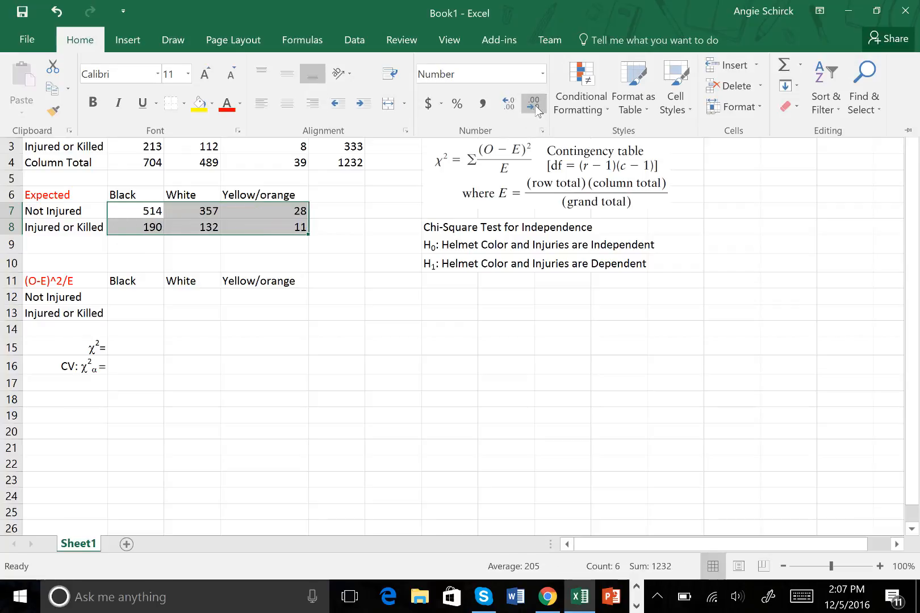
left_click(320, 248)
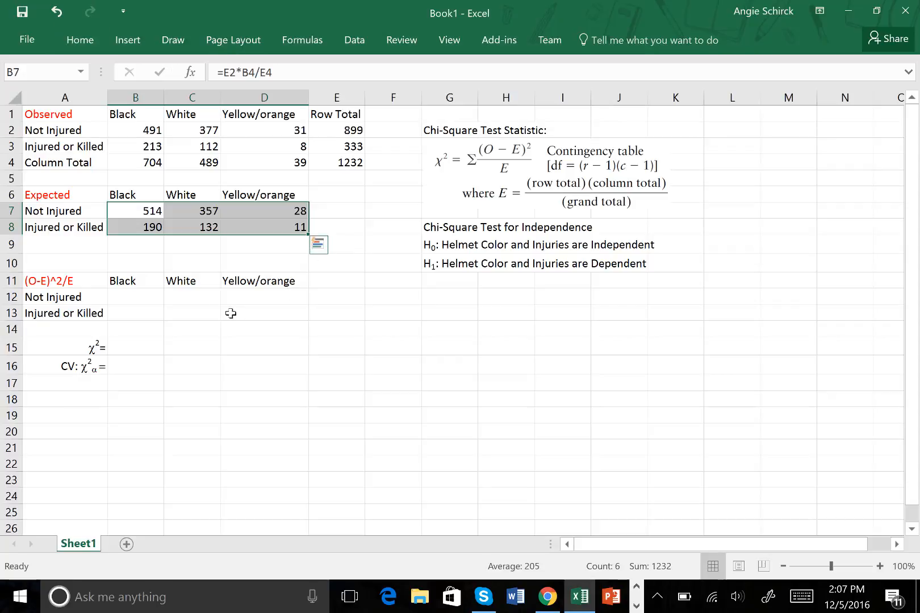
left_click(145, 301)
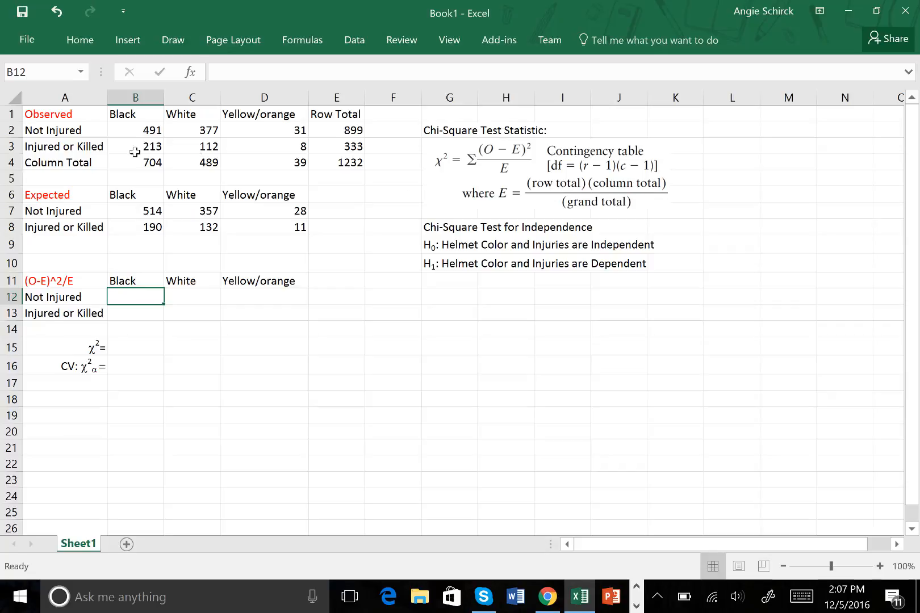
left_click(140, 131)
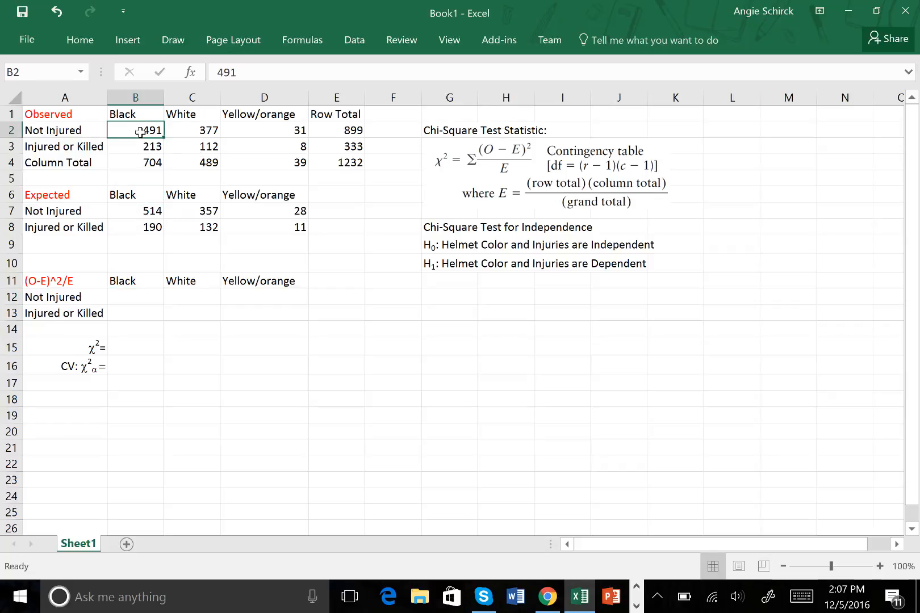
left_click(146, 145)
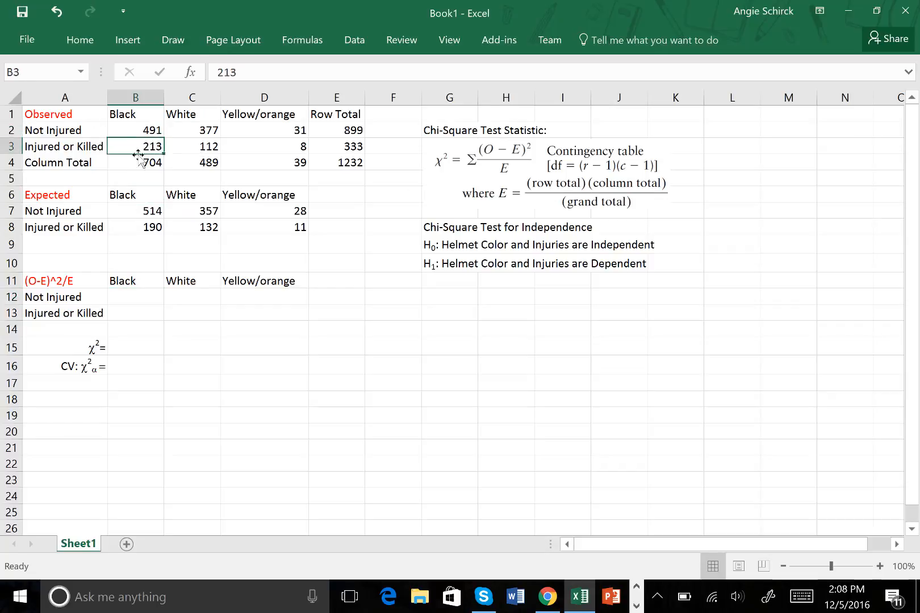
left_click(129, 210)
left_click(130, 223)
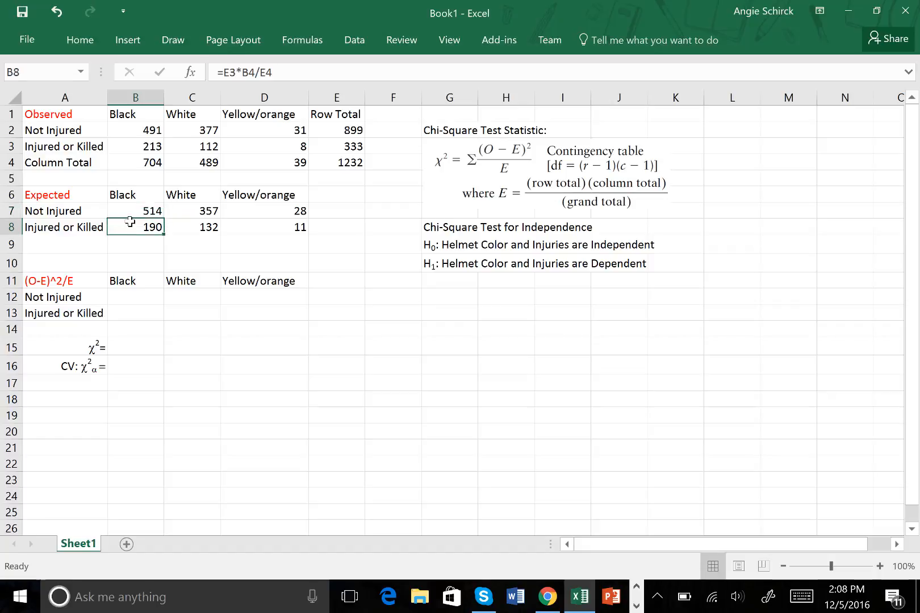
Step: Enter the formula =(B2-B7)^2/B7 in B12 for the Not Injured chi-square contribution with black helmets
left_click(125, 293)
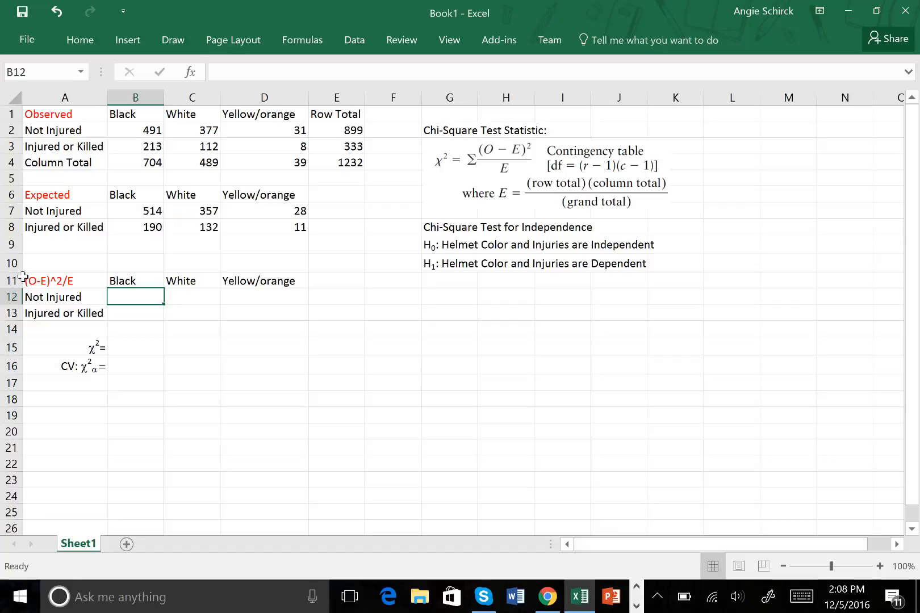
type("=(")
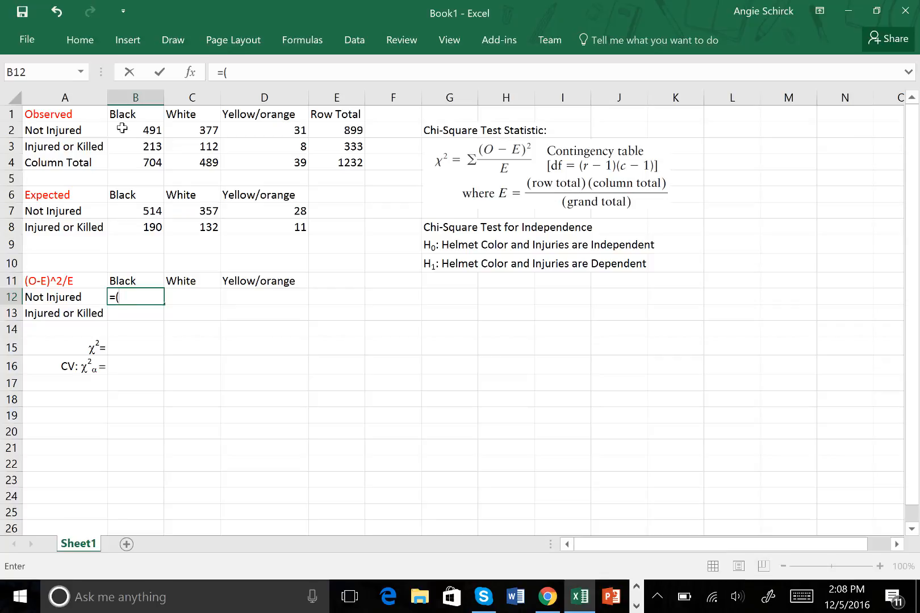
left_click(122, 130)
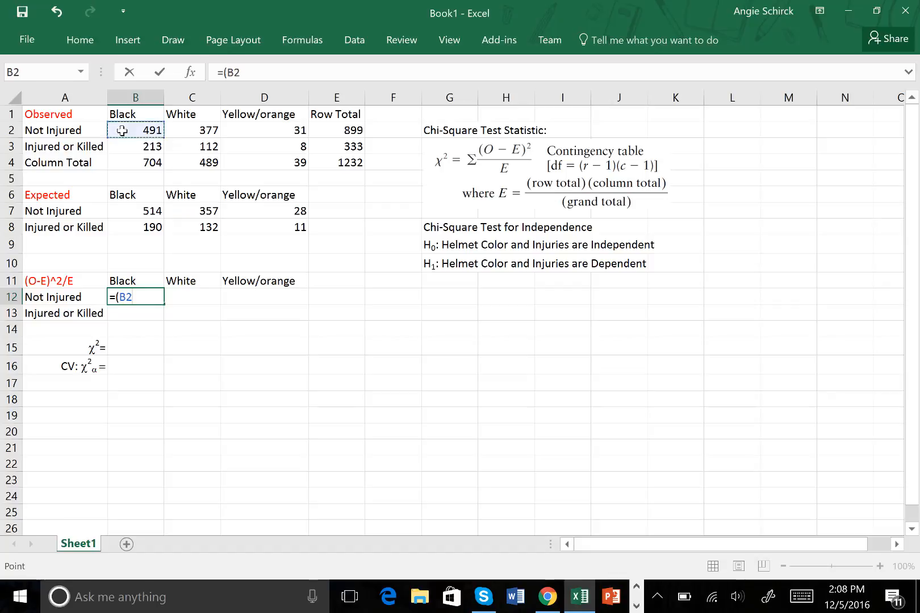
type("-")
left_click(157, 213)
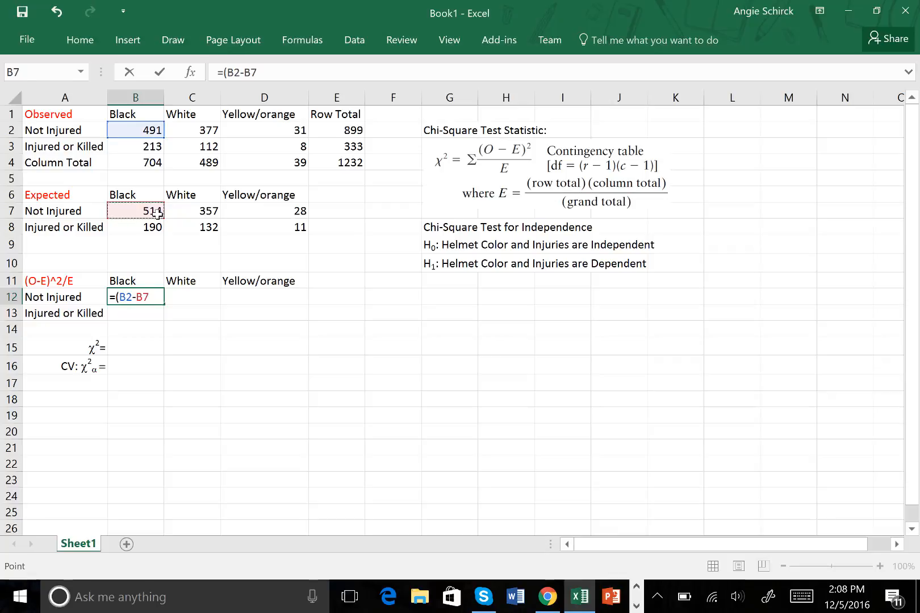
type(")^2/")
left_click(158, 213)
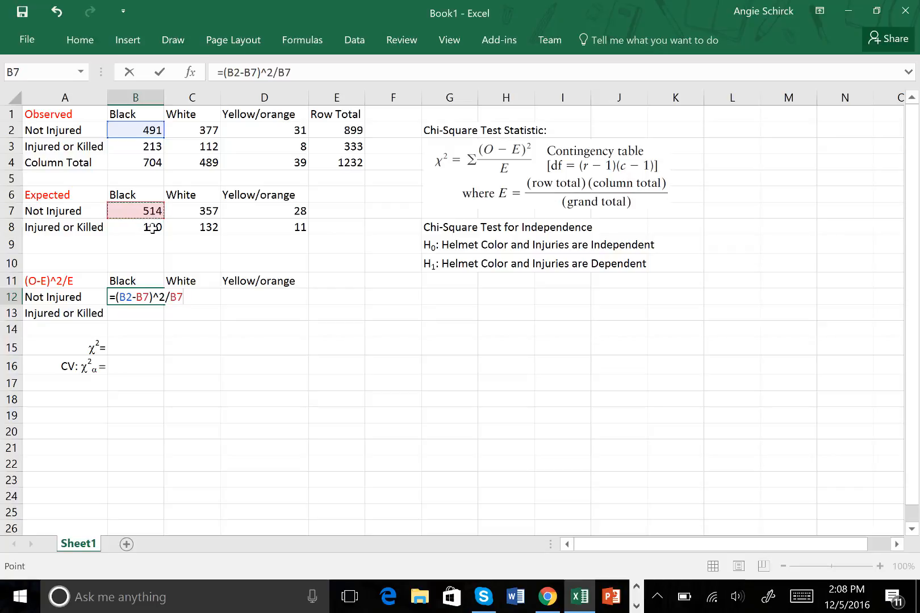
key("Return")
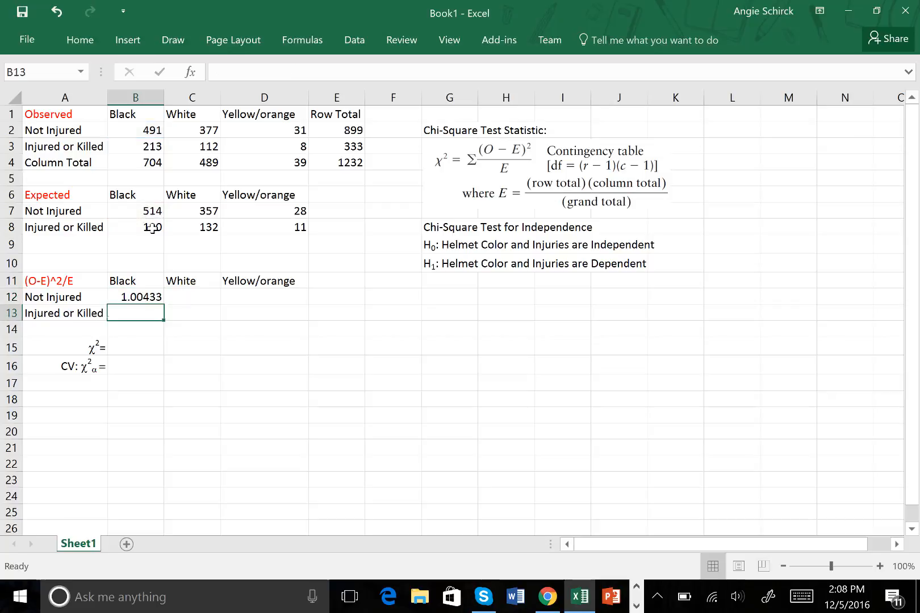
Step: Fill the B12 formula down to B13 and across to column D, covering B12:D13
left_click(146, 298)
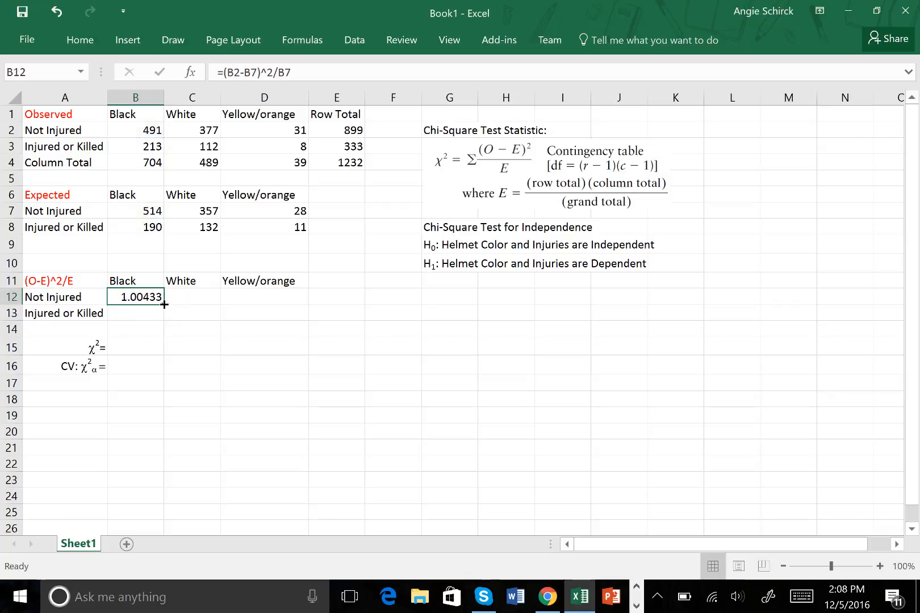
left_click_drag(162, 305, 162, 316)
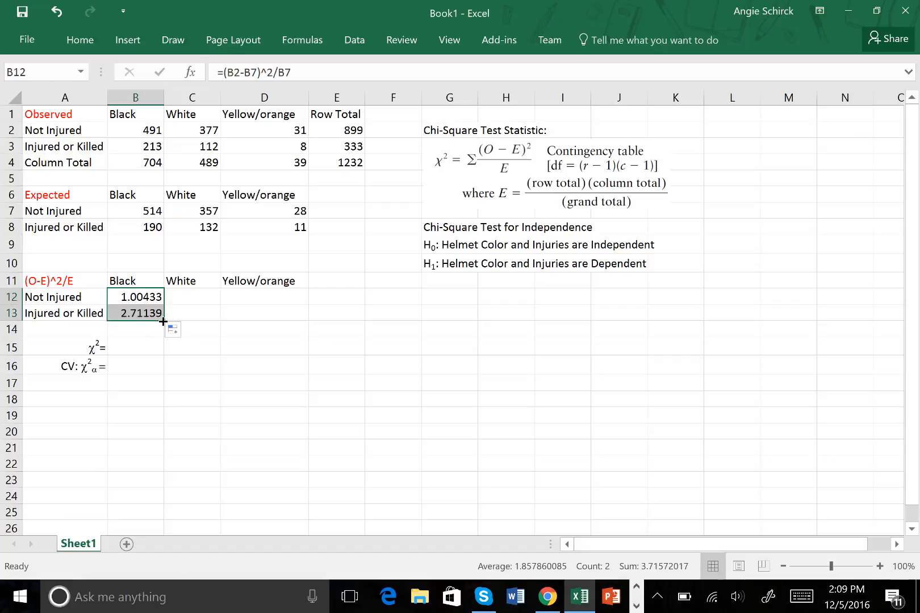
left_click_drag(163, 322, 291, 319)
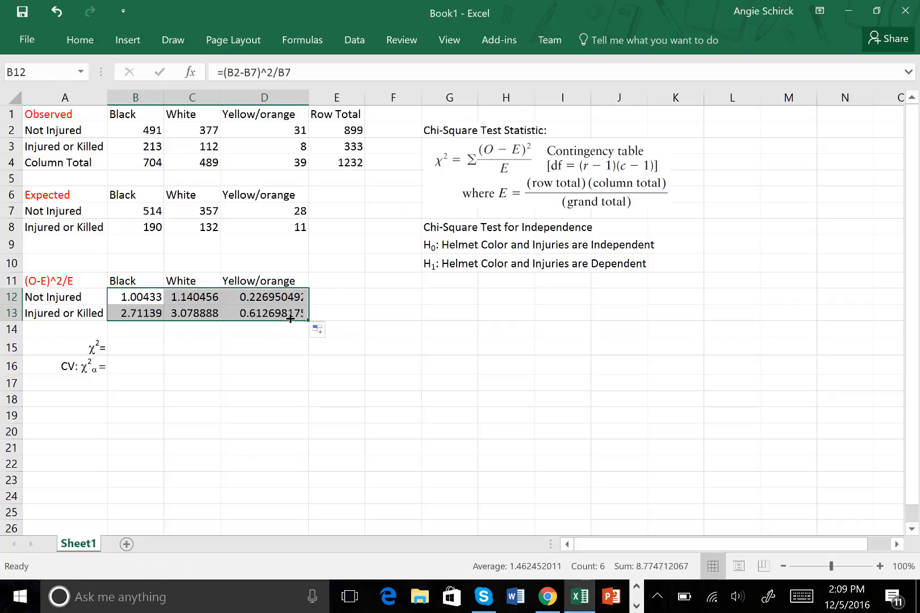
left_click(183, 296)
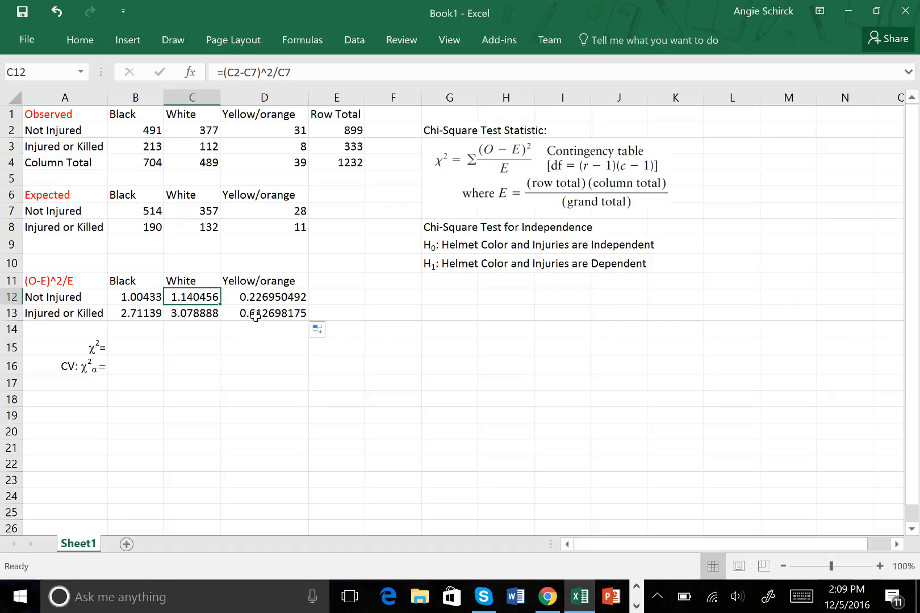
left_click(148, 213)
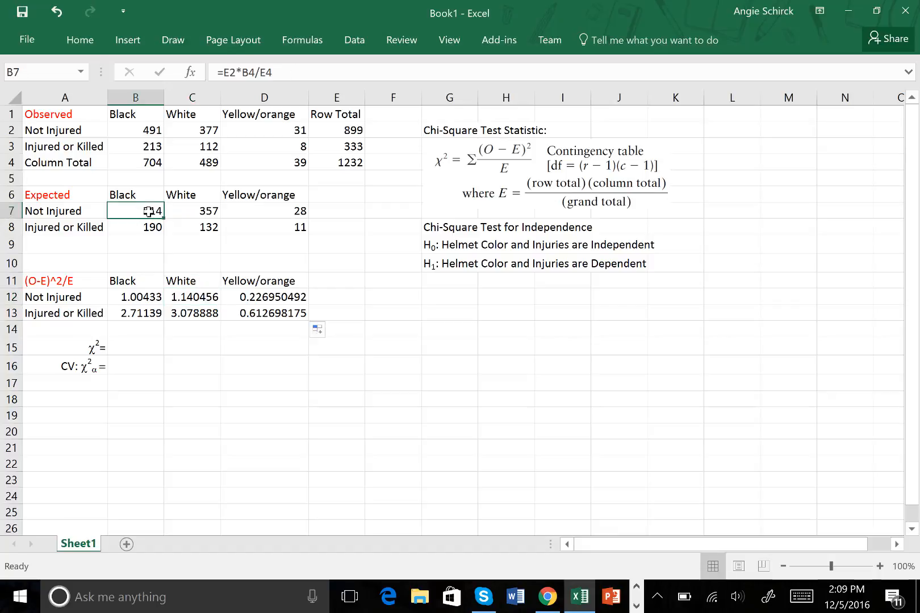
left_click(151, 293)
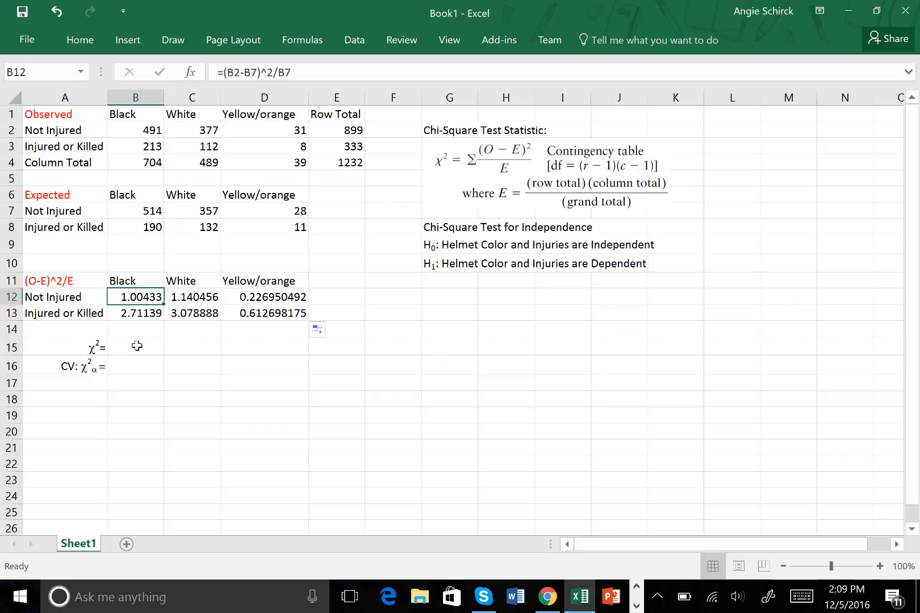
Step: Enter the formula =SUM(B12:D13) in B15 to compute the chi-square test statistic
left_click(136, 347)
type("=sum")
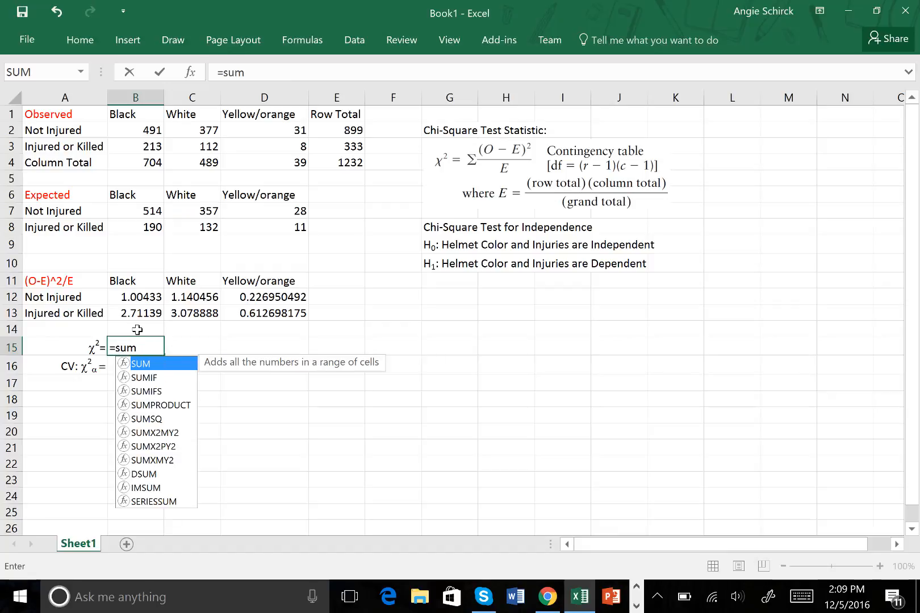
key("Tab")
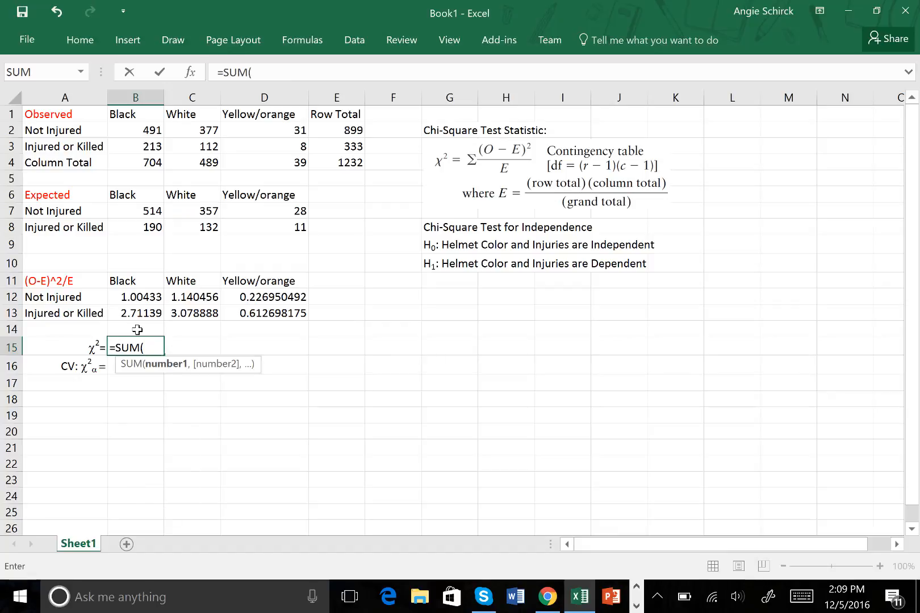
left_click_drag(140, 297, 258, 312)
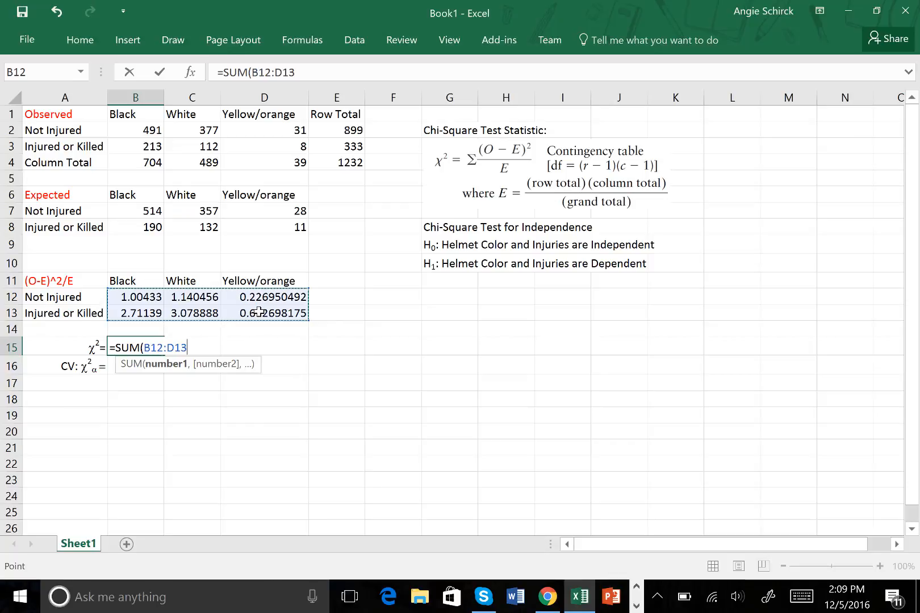
type(")")
key("Return")
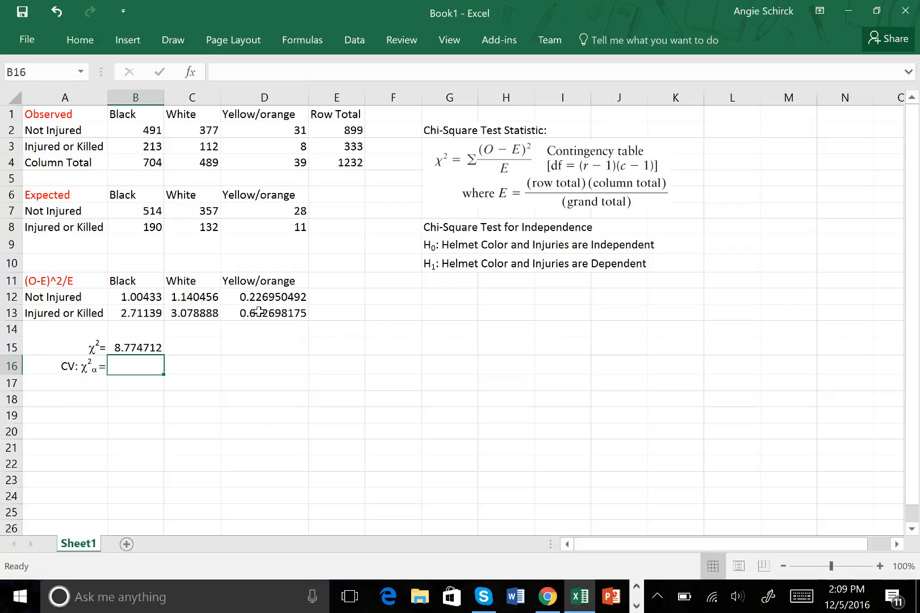
Step: Enter the note "95% confidence" in G12, below the hypotheses
left_click(440, 297)
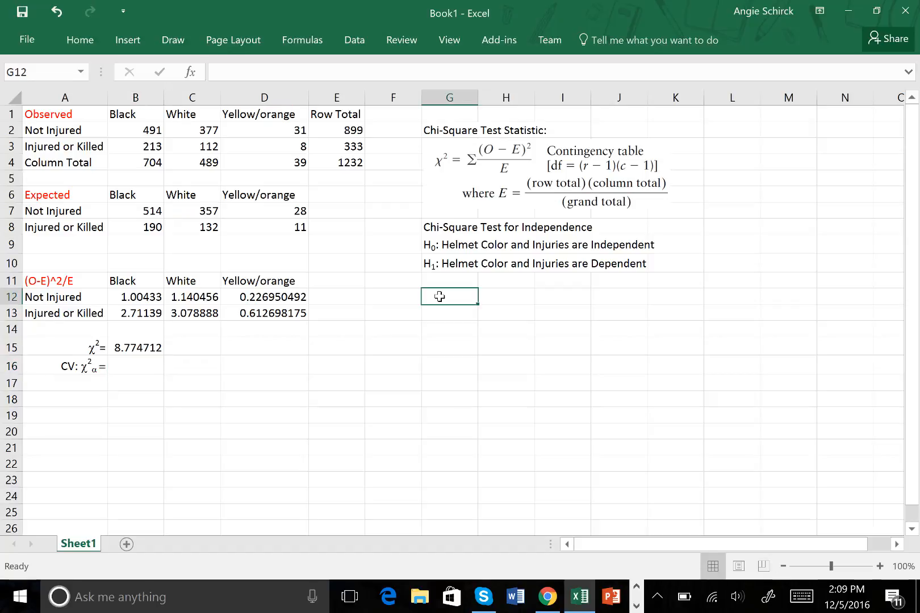
type("9")
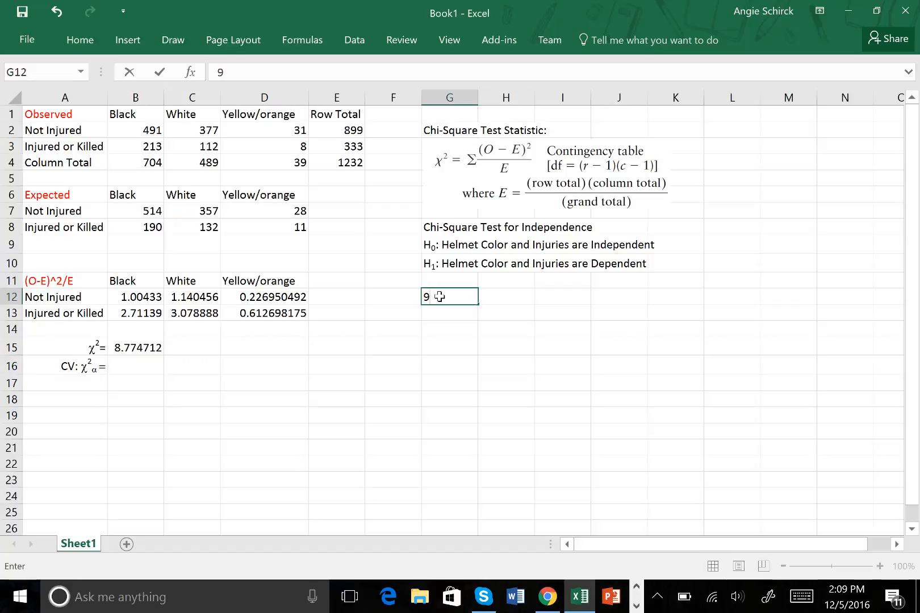
type("5% confidence")
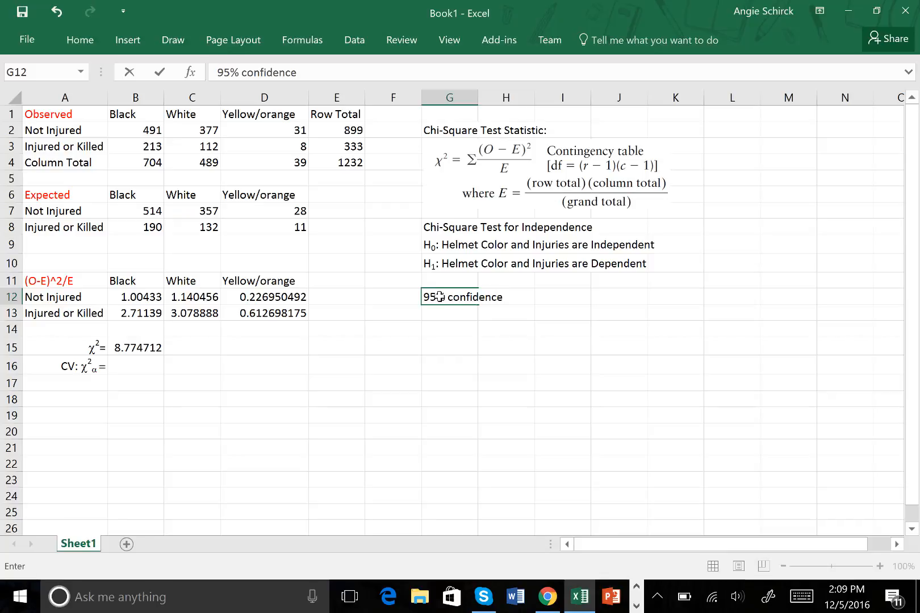
Step: Enter the formula =CHISQ.INV.RT(.05,2) in B16 to compute the chi-square critical value
left_click(117, 371)
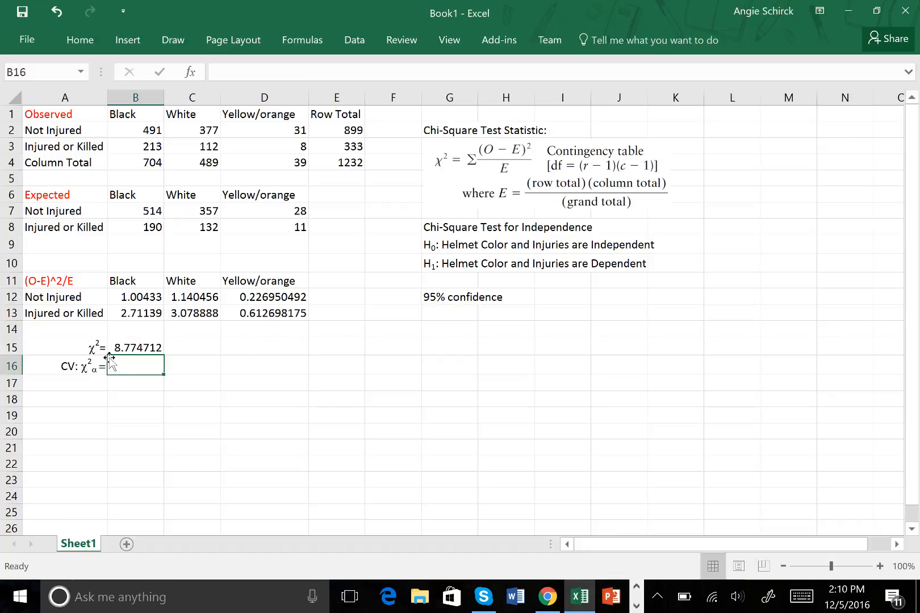
type("=ch")
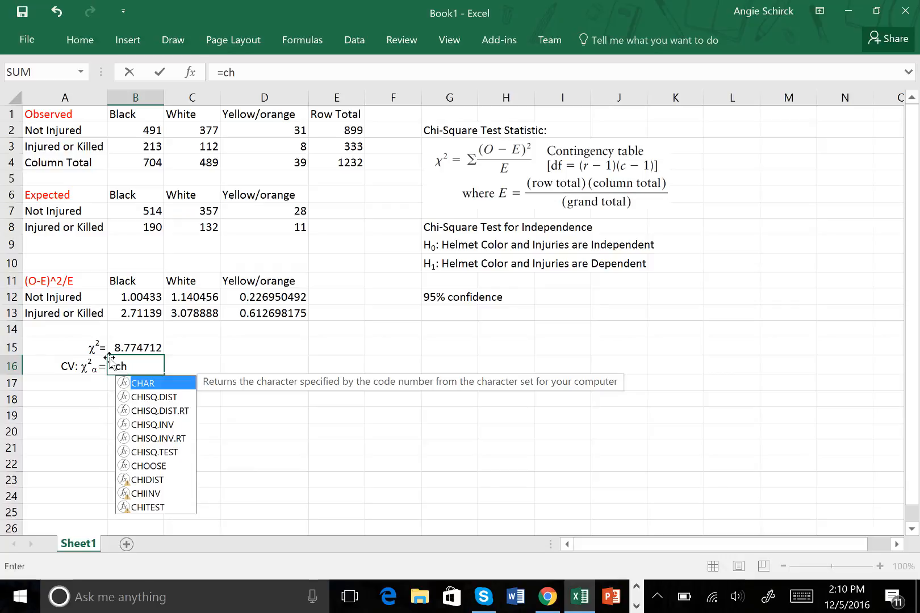
type("i")
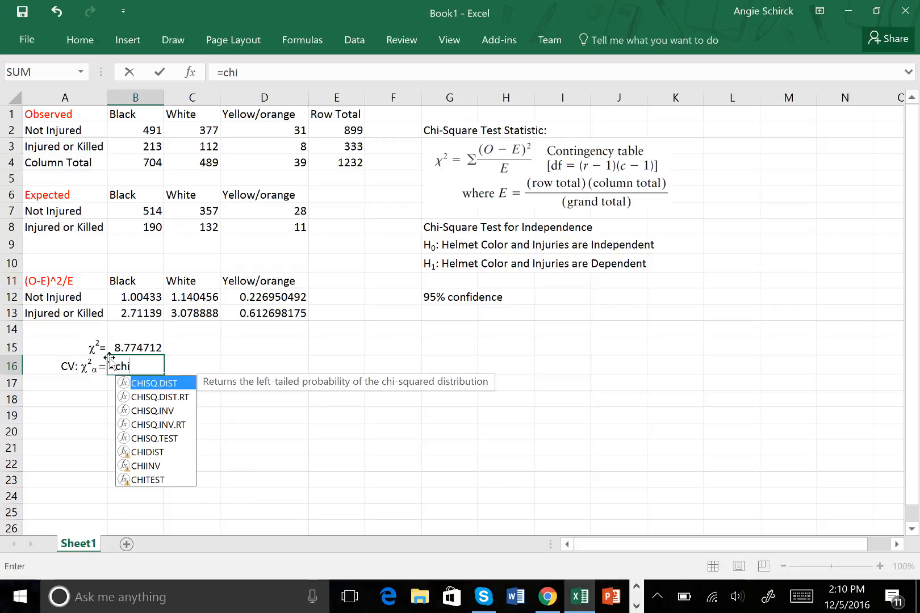
left_click(157, 426)
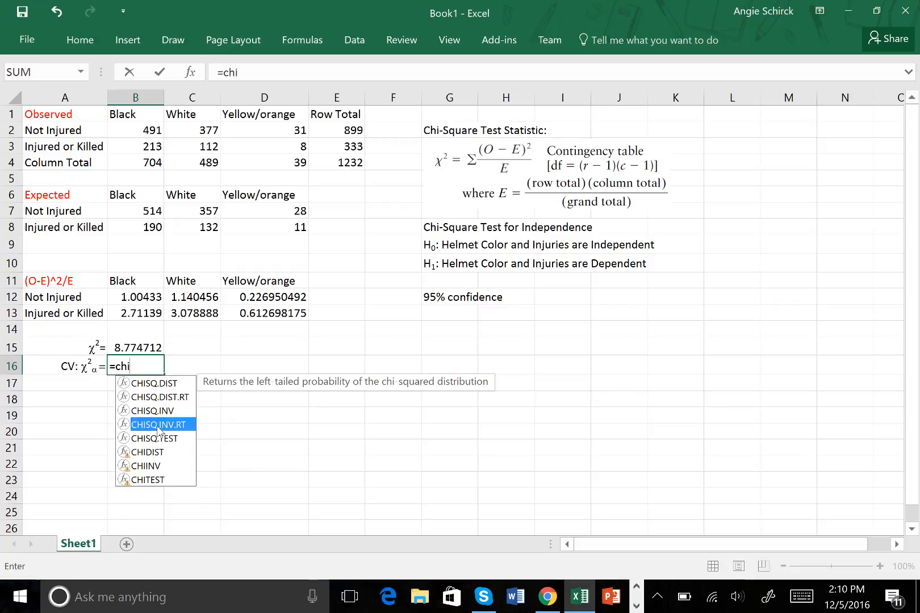
double_click(158, 425)
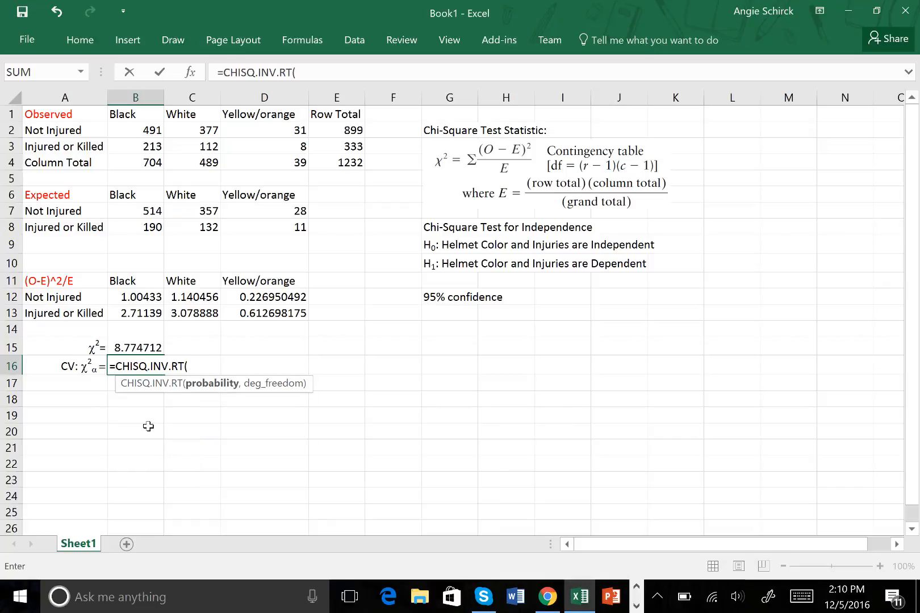
type(".05,")
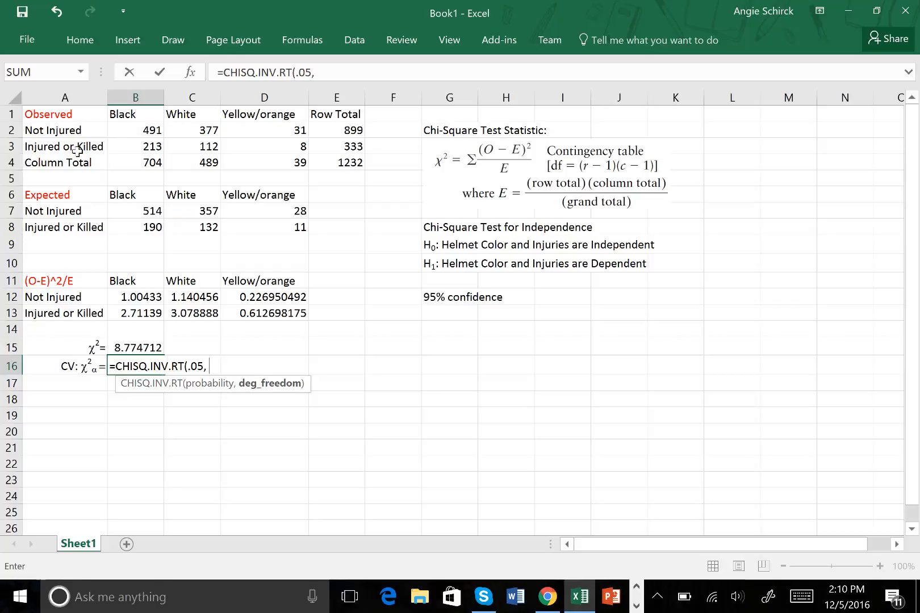
type("2")
key("Return")
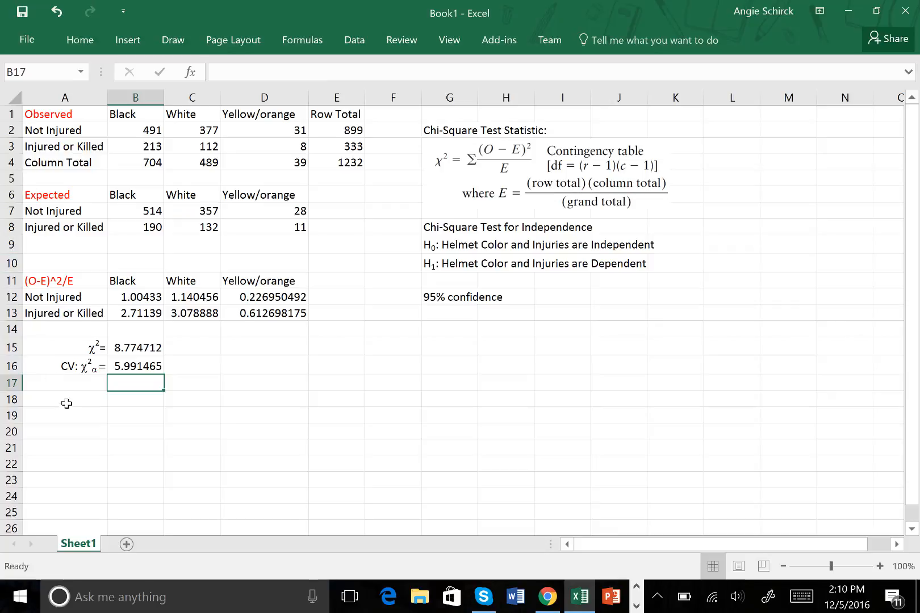
Step: Enter the label "P-value=" in A17, below the critical value label
left_click(64, 384)
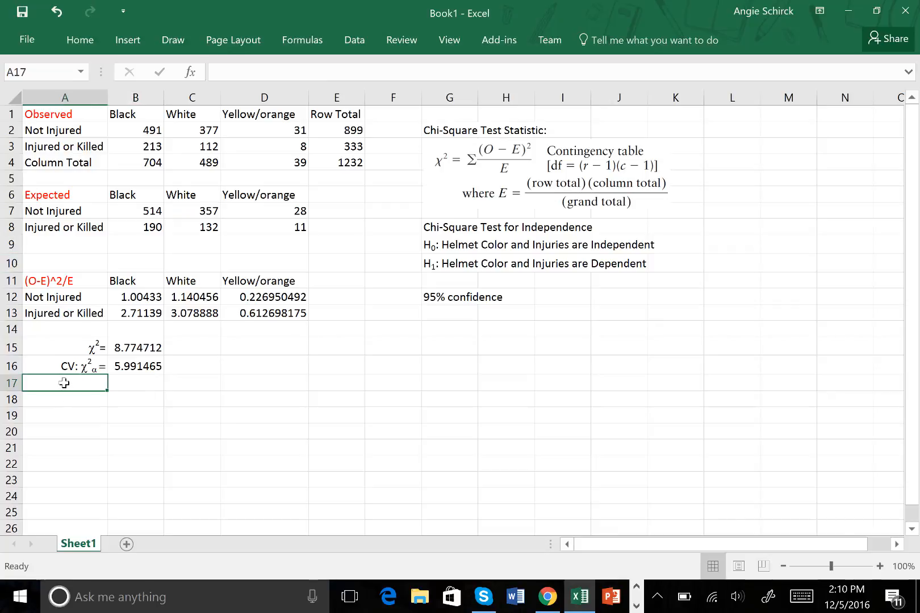
type("P-valu")
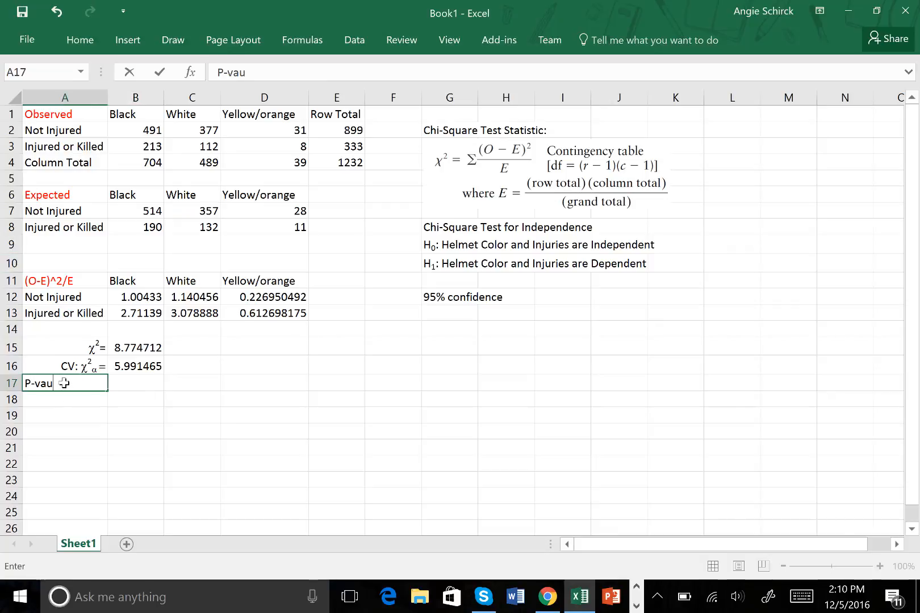
key("BackSpace")
key("BackSpace")
type("lu")
type("e+")
key("BackSpace")
type("=")
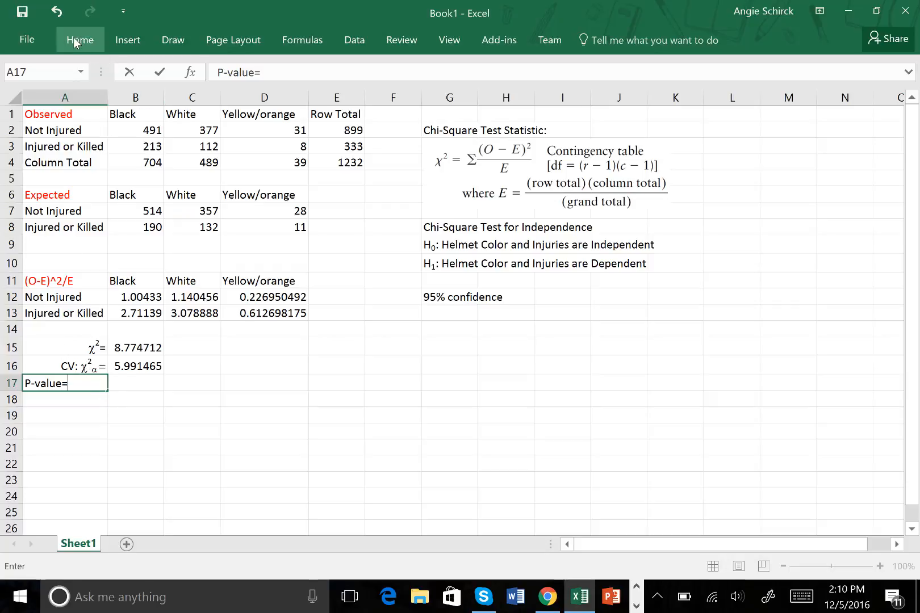
left_click(57, 393)
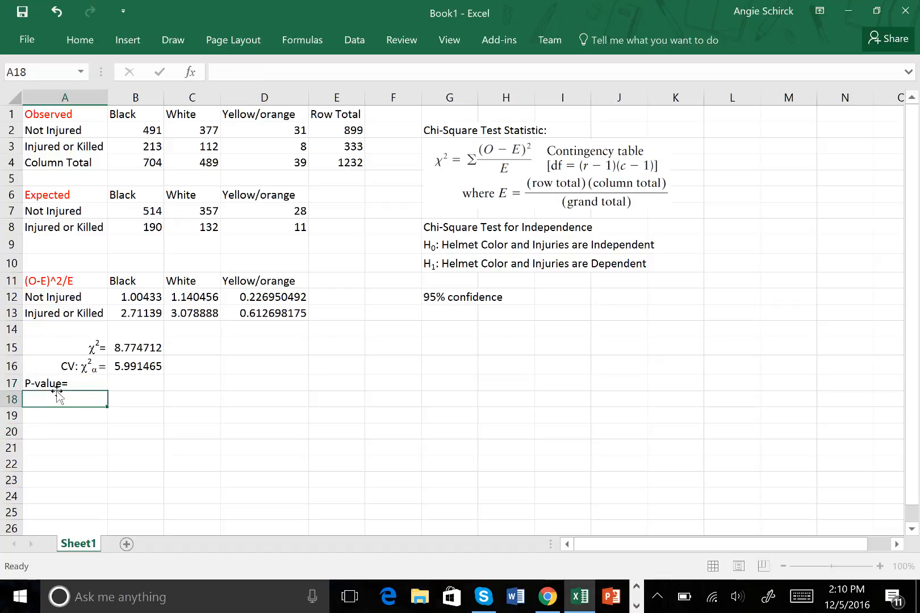
Step: Right-align the P-value label in A17 to match the labels above it
left_click(57, 383)
left_click(67, 41)
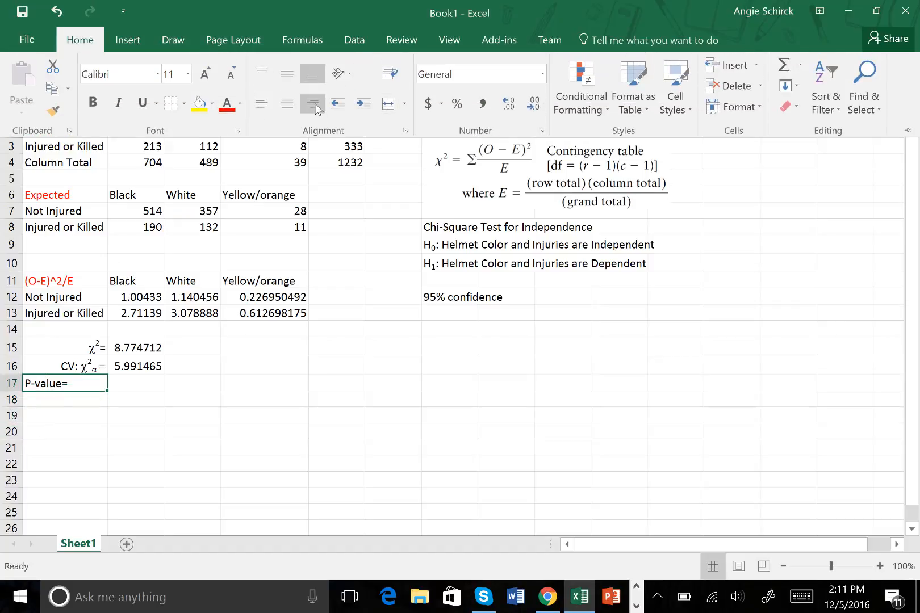
left_click(314, 104)
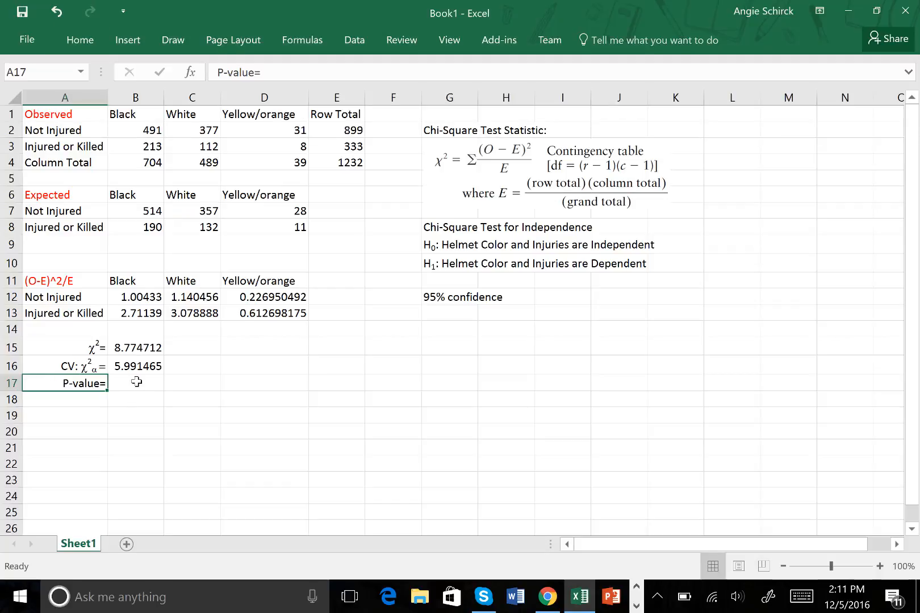
Step: Enter the formula =CHISQ.DIST.RT(B15,2) in B17 to compute the P-value of the test statistic
left_click(136, 382)
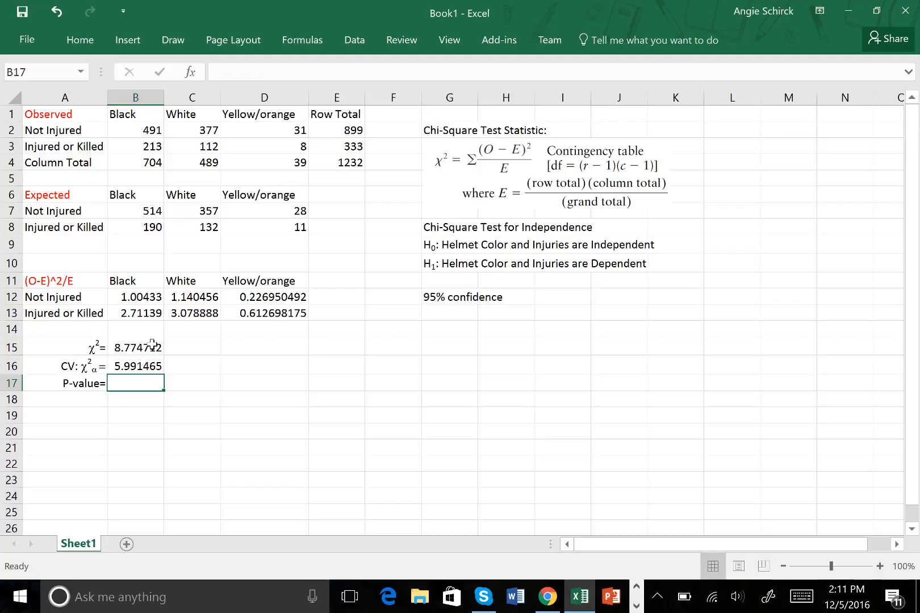
type("=c")
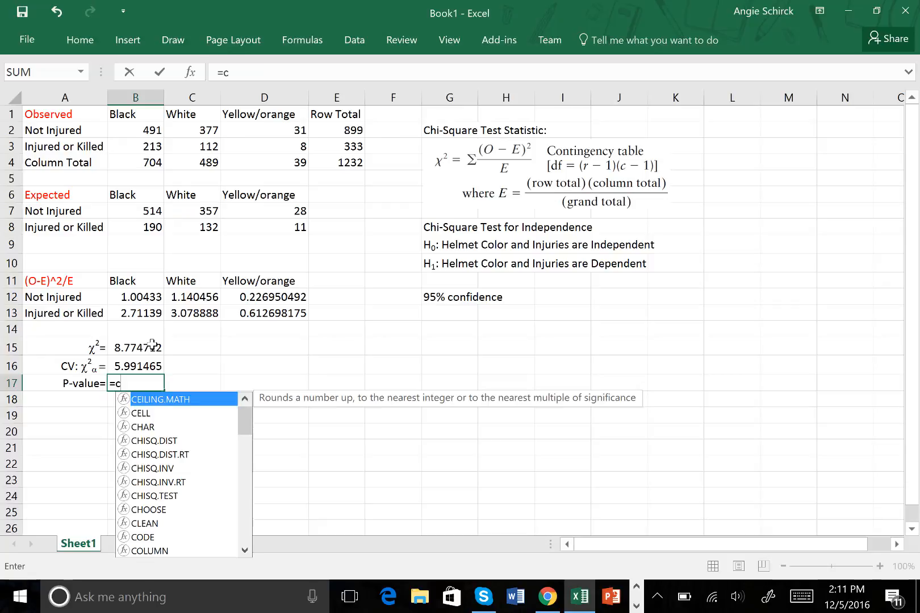
type("hi")
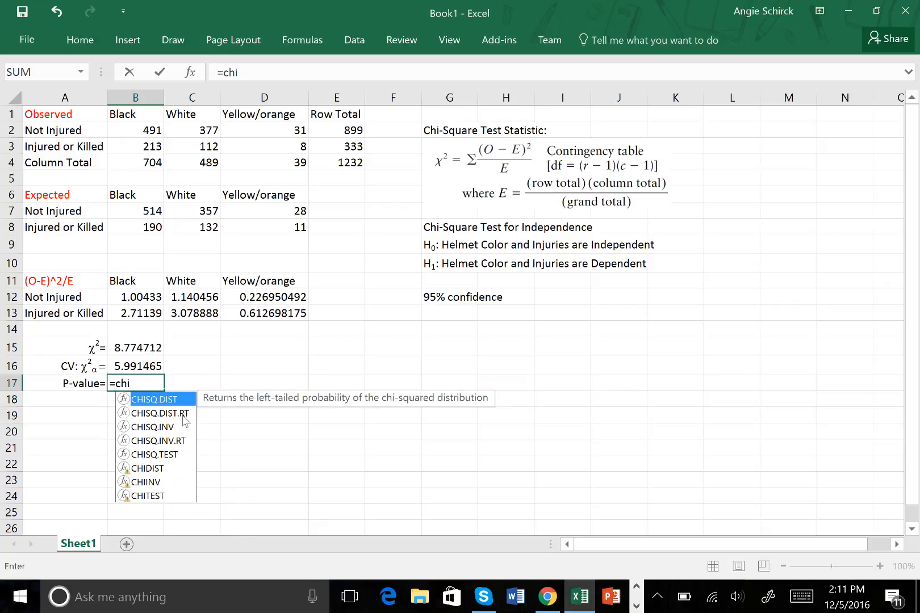
double_click(180, 419)
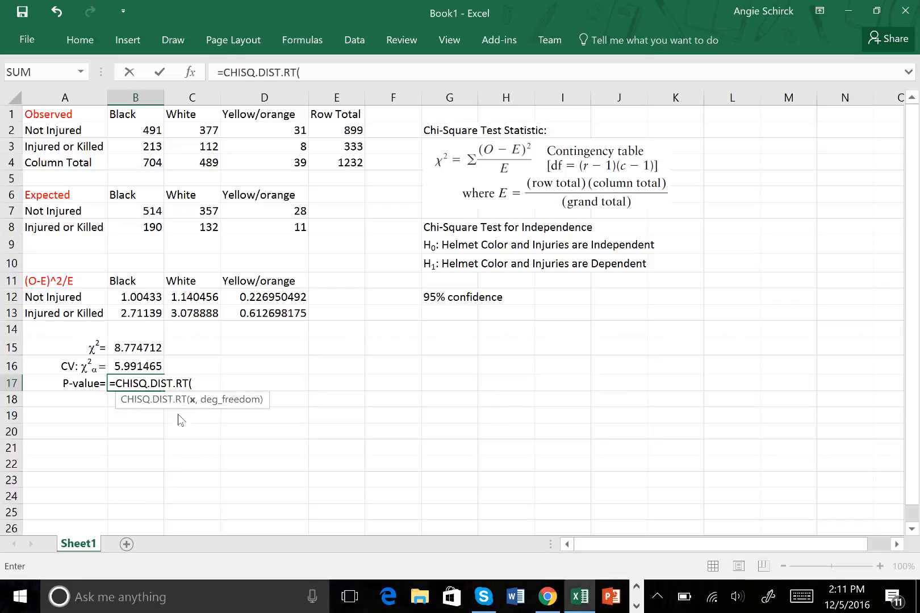
left_click(145, 348)
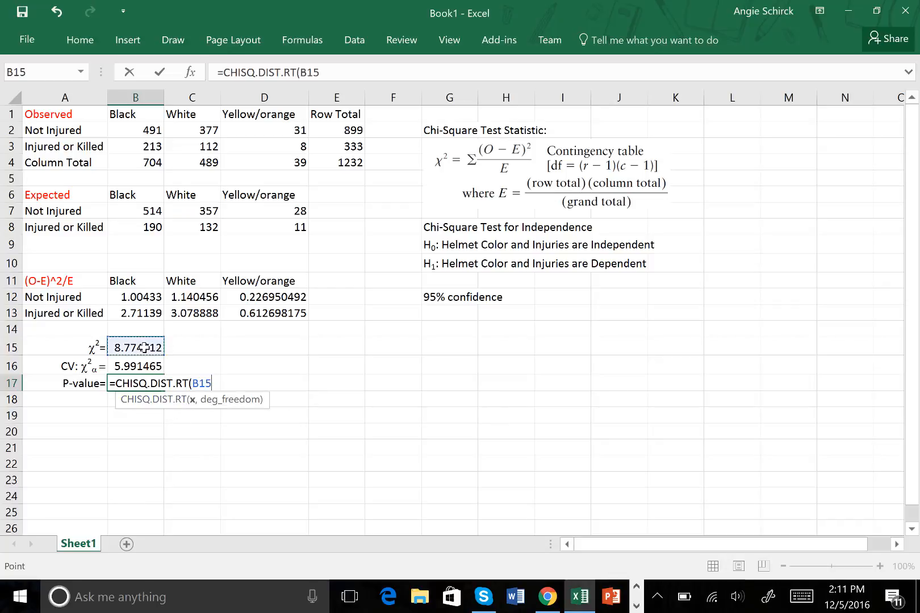
type(", ")
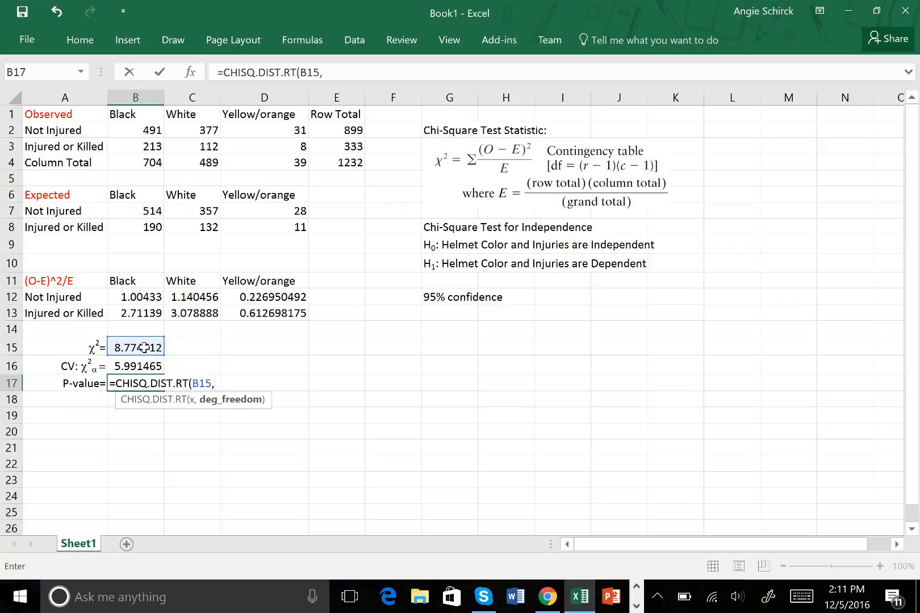
type("2)")
key("Return")
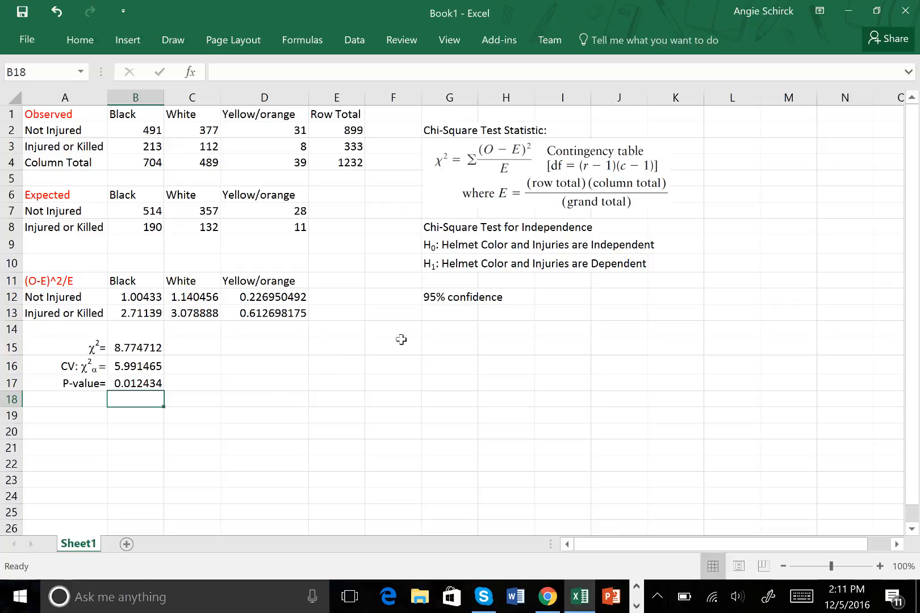
Step: Enter the conclusion "Reject the null hypothesis; the helmet color and whether or not you were injured are dependent." in G15
left_click(441, 344)
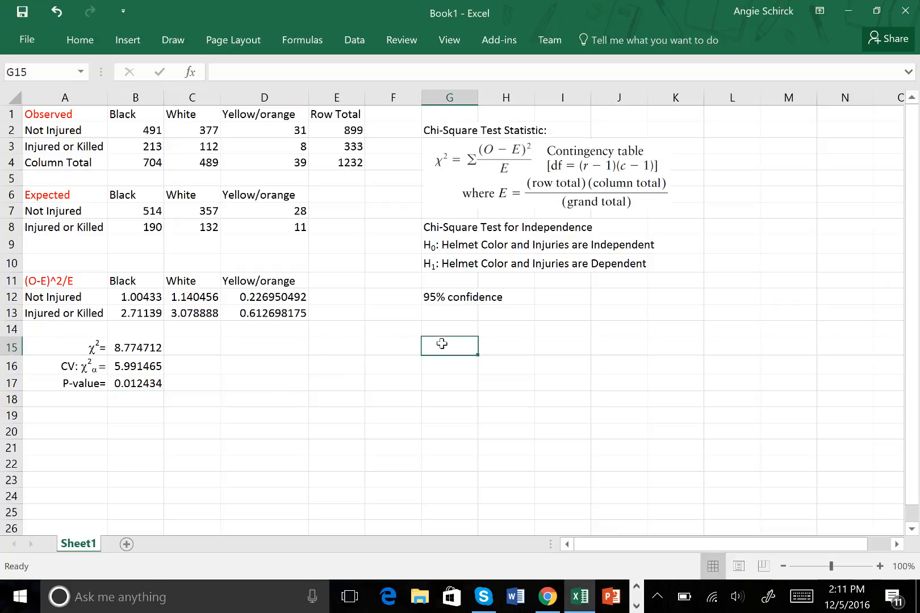
type("R")
key("BackSpace")
type("Re")
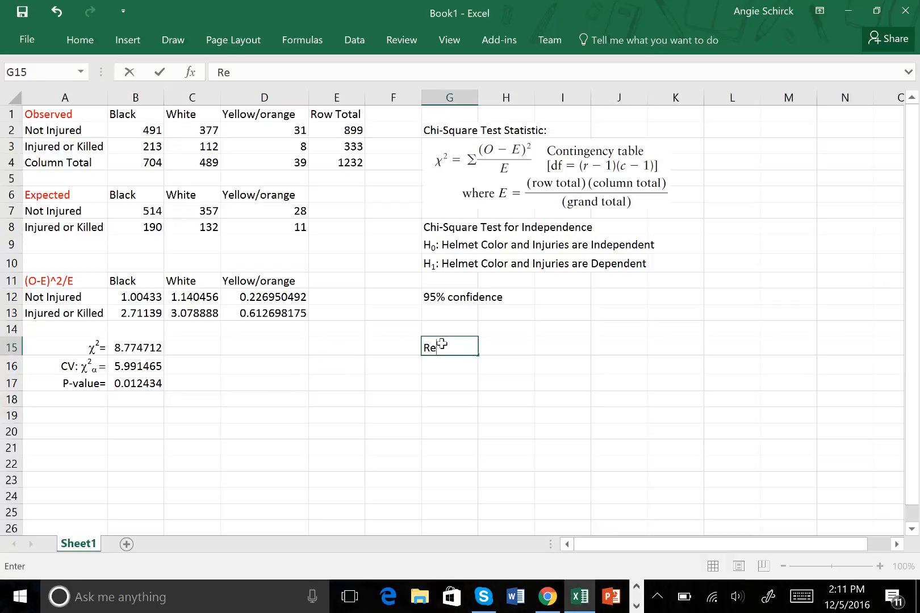
type("ject the nu")
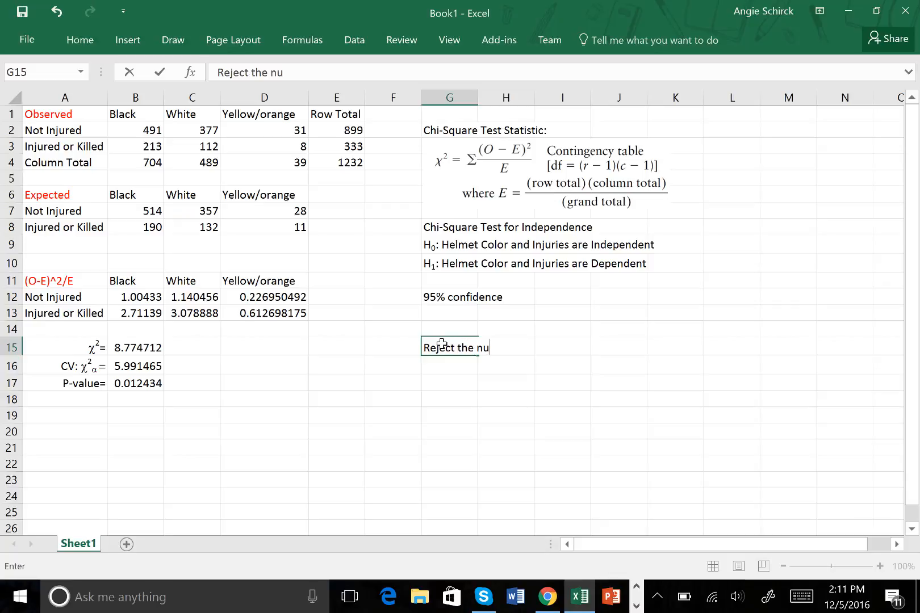
type("ll hypothesis")
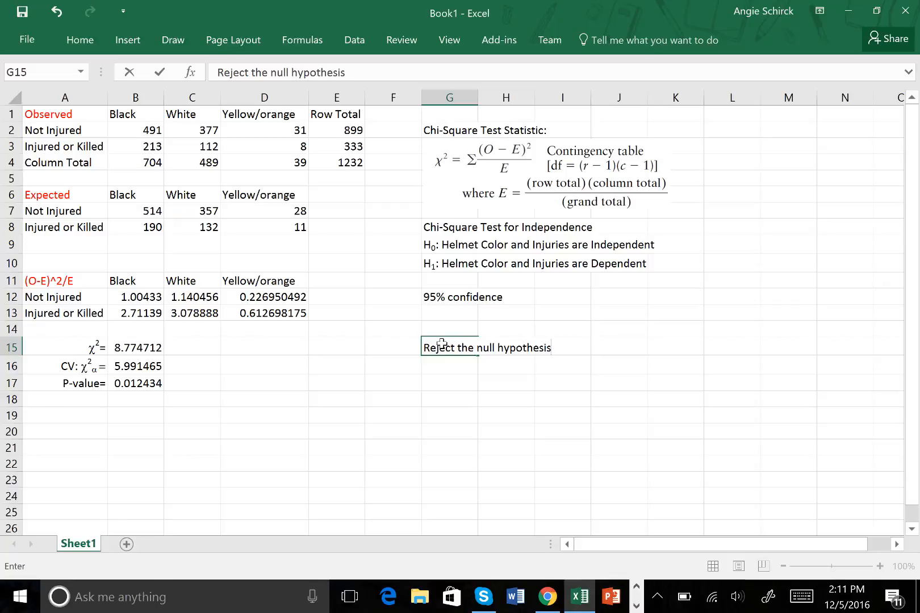
type("; ther")
type("e")
key("BackSpace")
key("BackSpace")
type("helmet col")
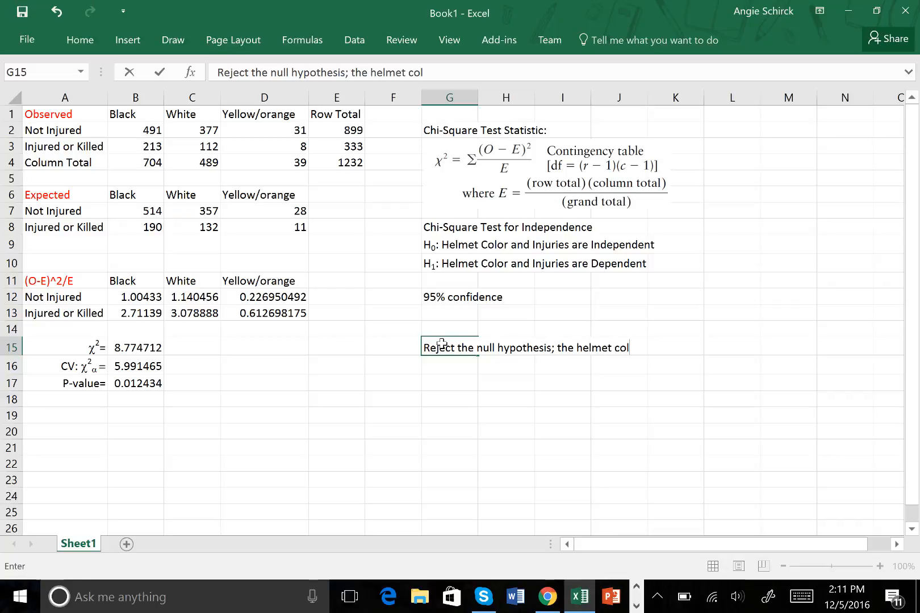
type("or and whe")
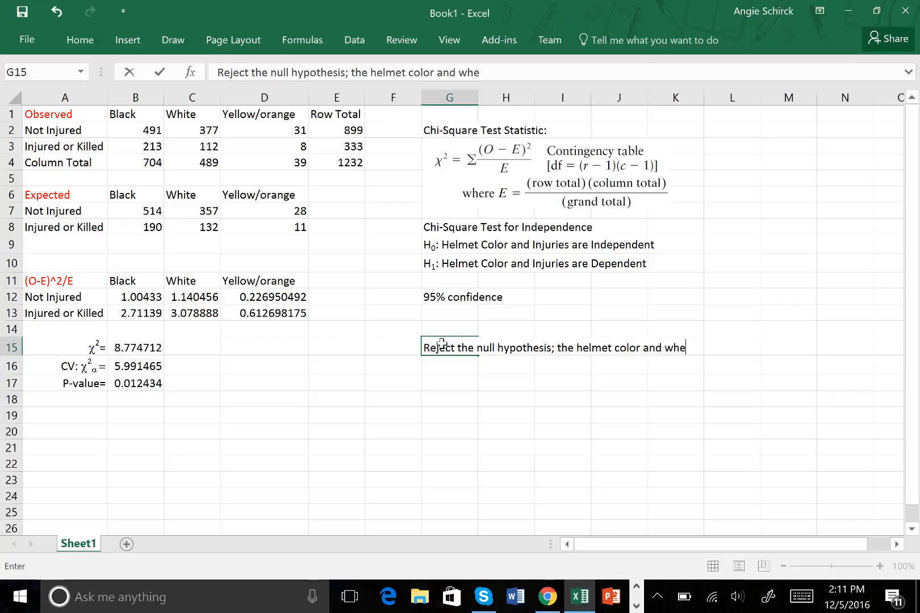
type("ther or not ")
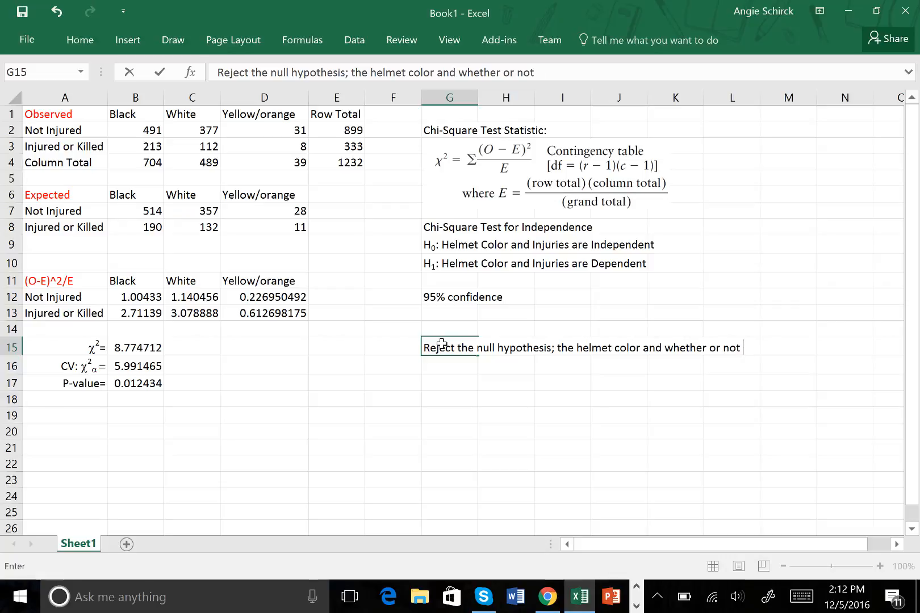
type("you were injured")
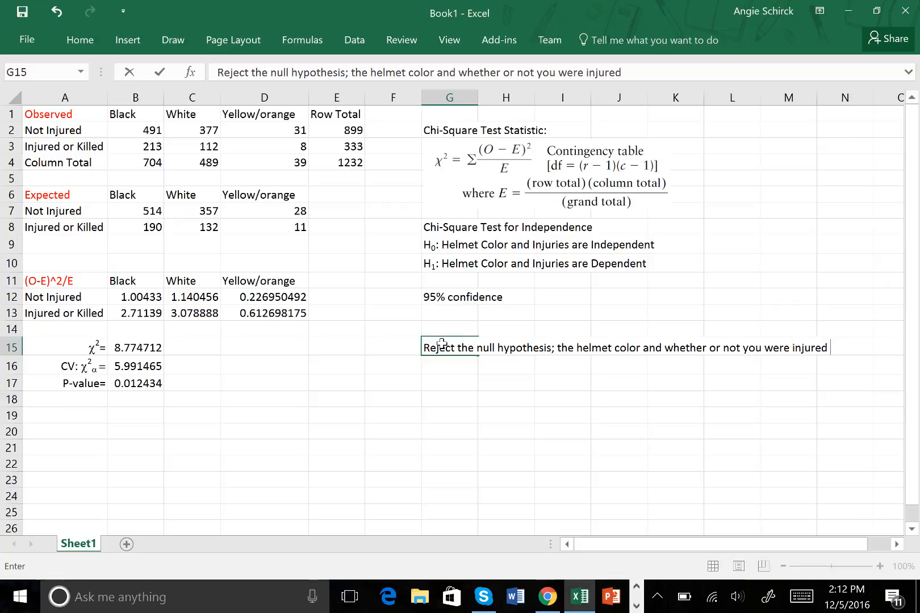
type(" are dependent.")
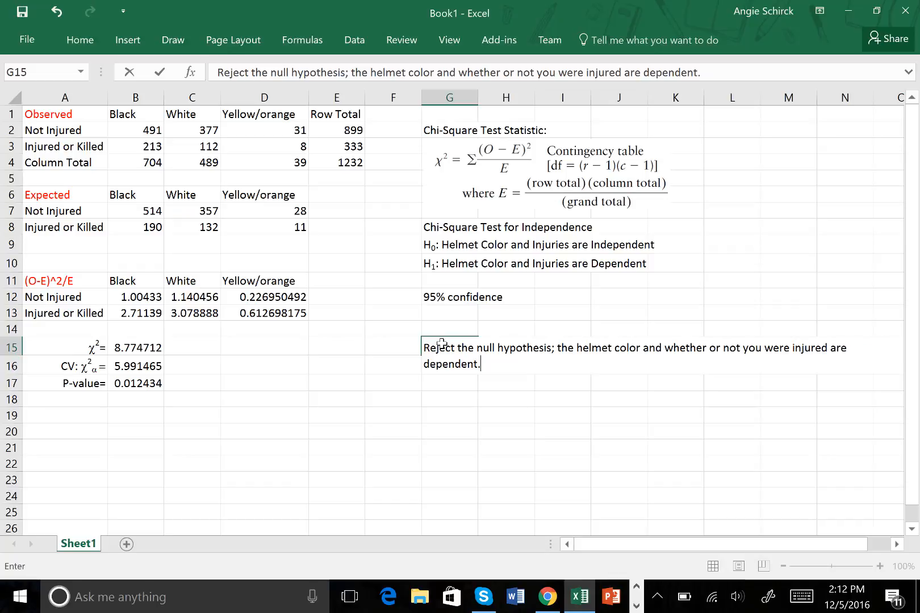